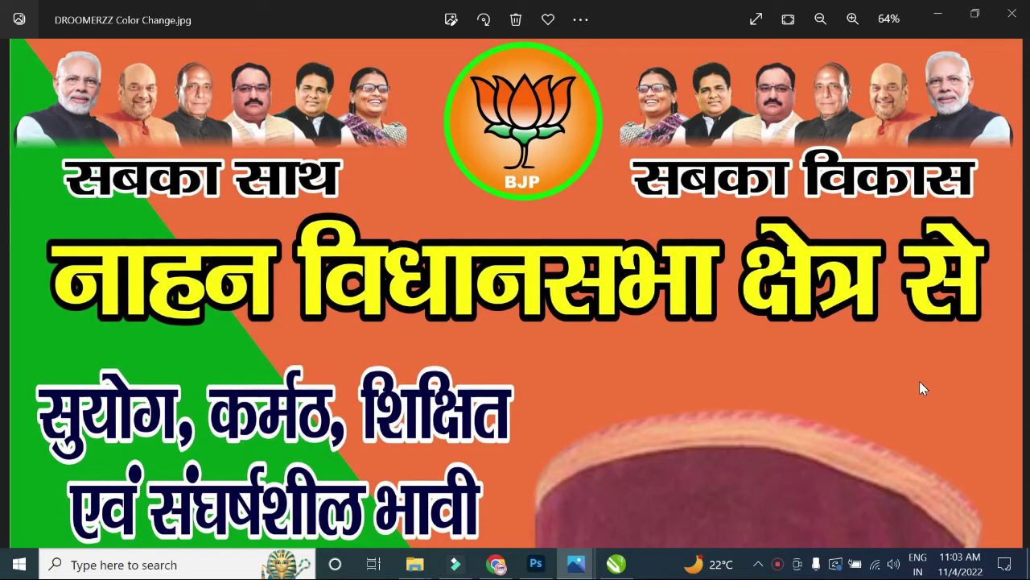
- Zoom out in Photos until the whole existing election poster fits in view
{"action": "scroll", "coordinate": [727, 349], "scroll_direction": "down", "scroll_amount": 4}
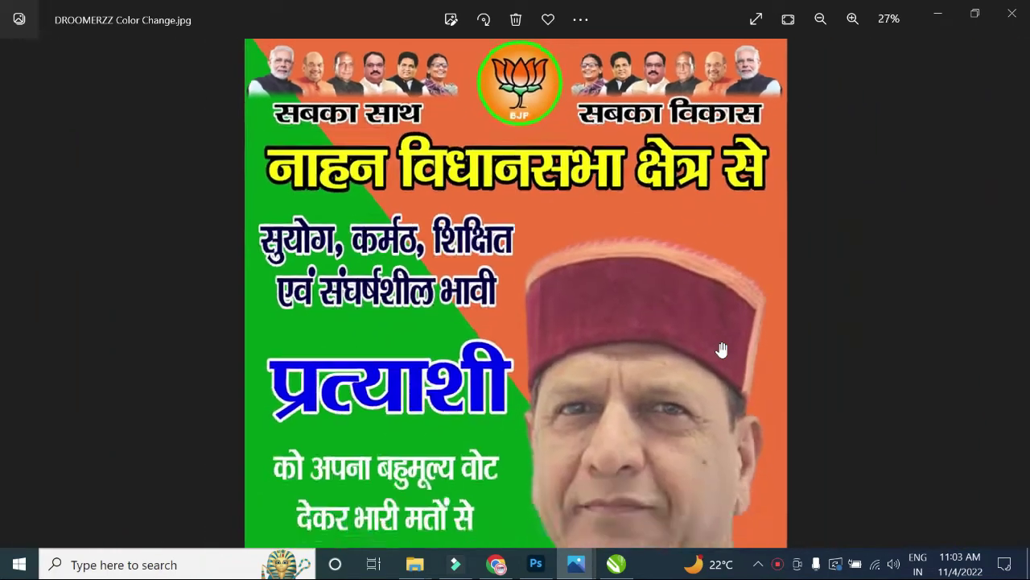
{"action": "scroll", "coordinate": [722, 350], "scroll_direction": "down", "scroll_amount": 1}
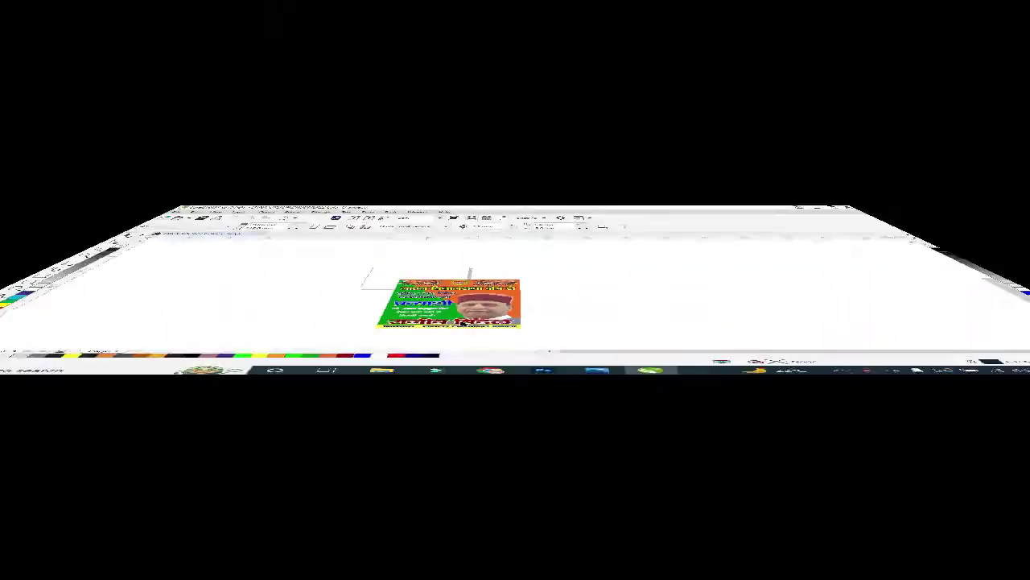
- Select the whole old poster group and move it to the left of the A5 page
{"action": "scroll", "coordinate": [1010, 254], "scroll_direction": "down", "scroll_amount": 1}
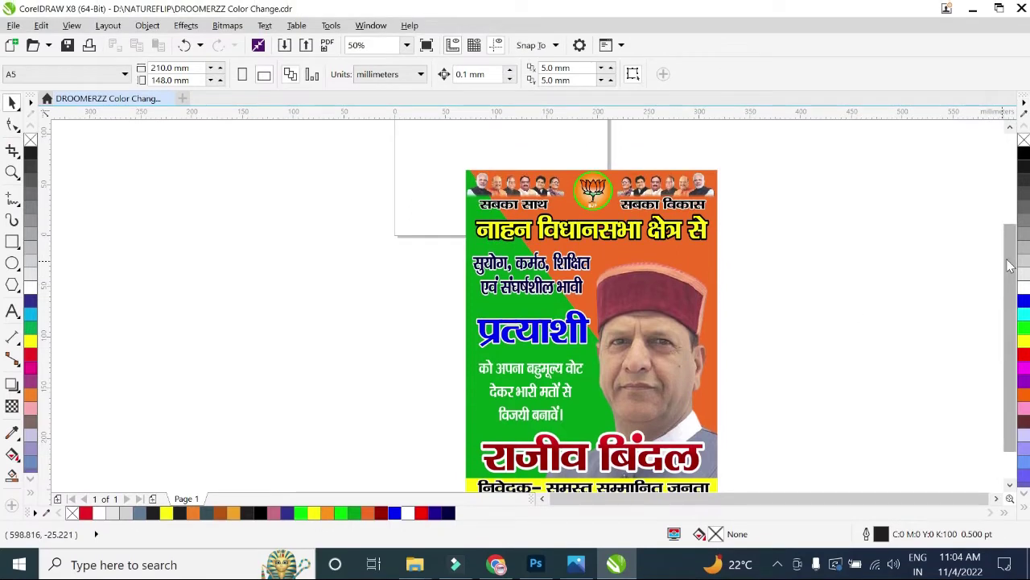
{"action": "left_click_drag", "start_coordinate": [1008, 261], "coordinate": [1008, 277]}
{"action": "left_click_drag", "start_coordinate": [435, 144], "coordinate": [757, 456]}
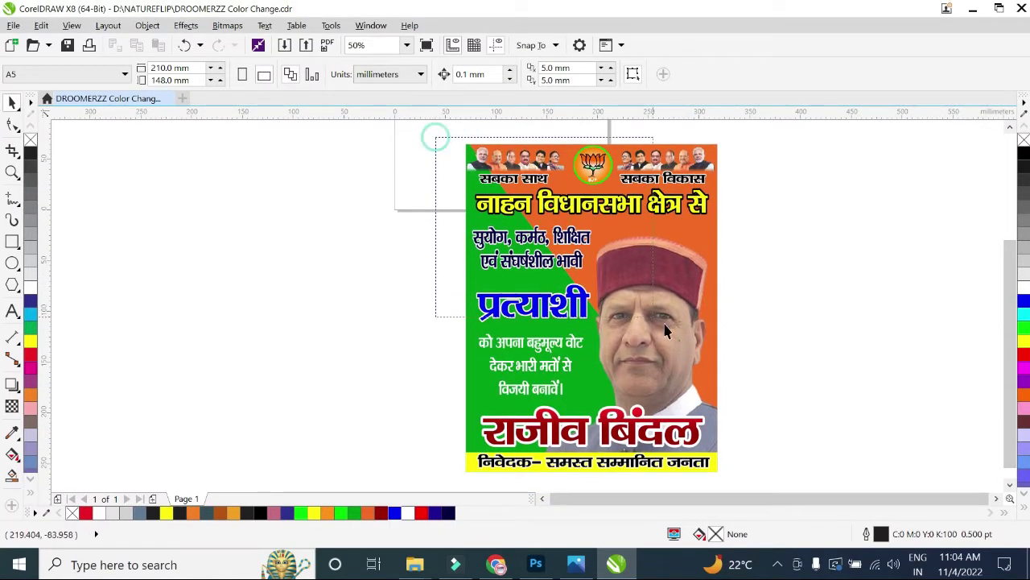
{"action": "left_click_drag", "start_coordinate": [669, 358], "coordinate": [296, 336]}
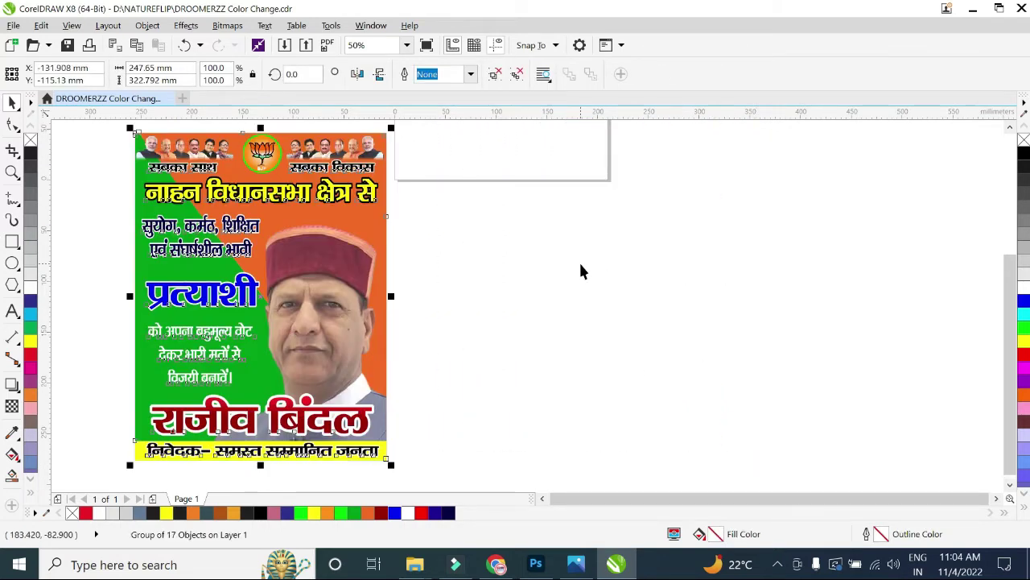
{"action": "left_click", "coordinate": [641, 212]}
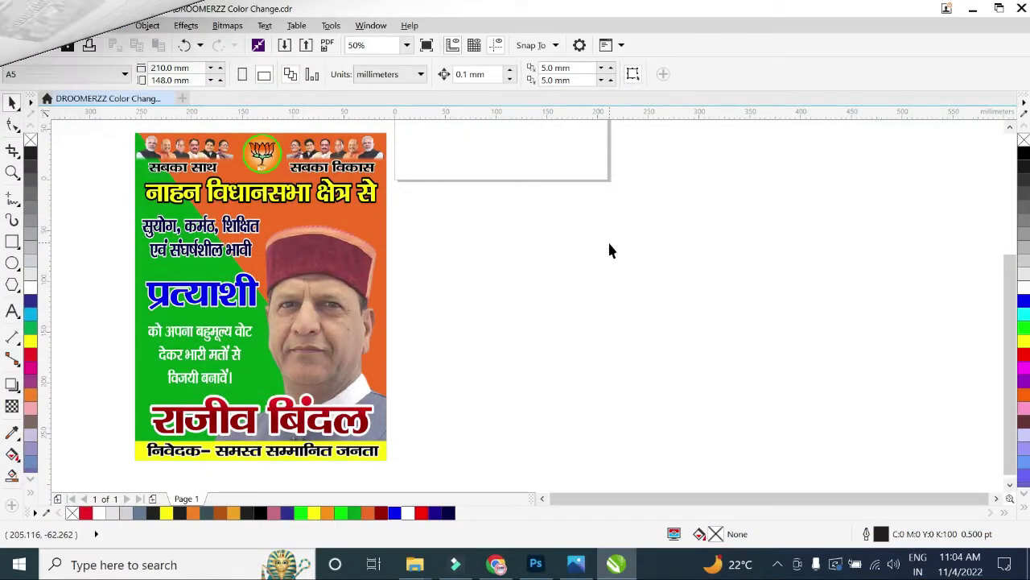
{"action": "left_click", "coordinate": [12, 244]}
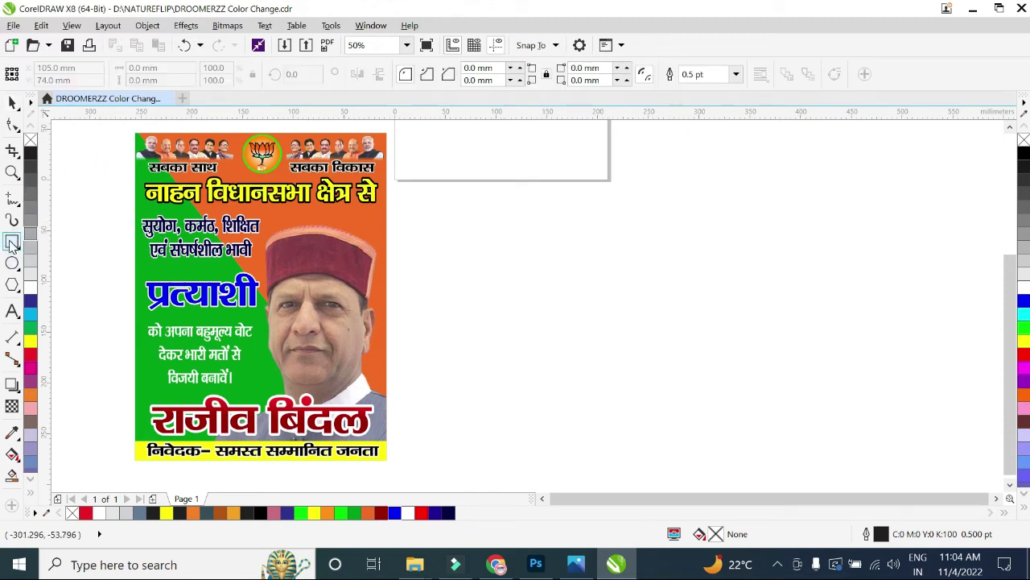
- Draw a 166.688 × 224.367 mm rectangle right of the old poster and select it
{"action": "left_click_drag", "start_coordinate": [489, 204], "coordinate": [661, 435]}
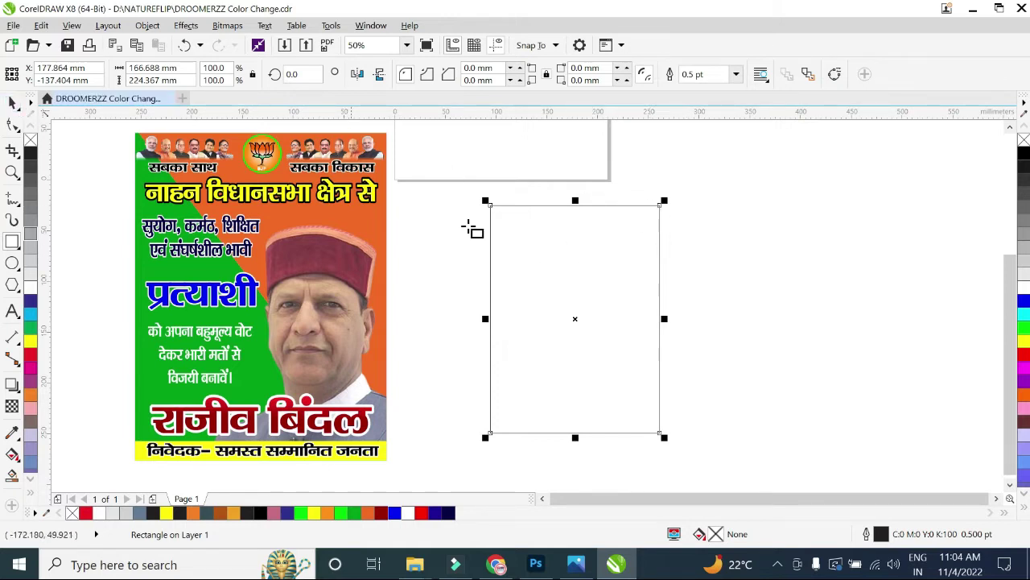
{"action": "left_click", "coordinate": [14, 107]}
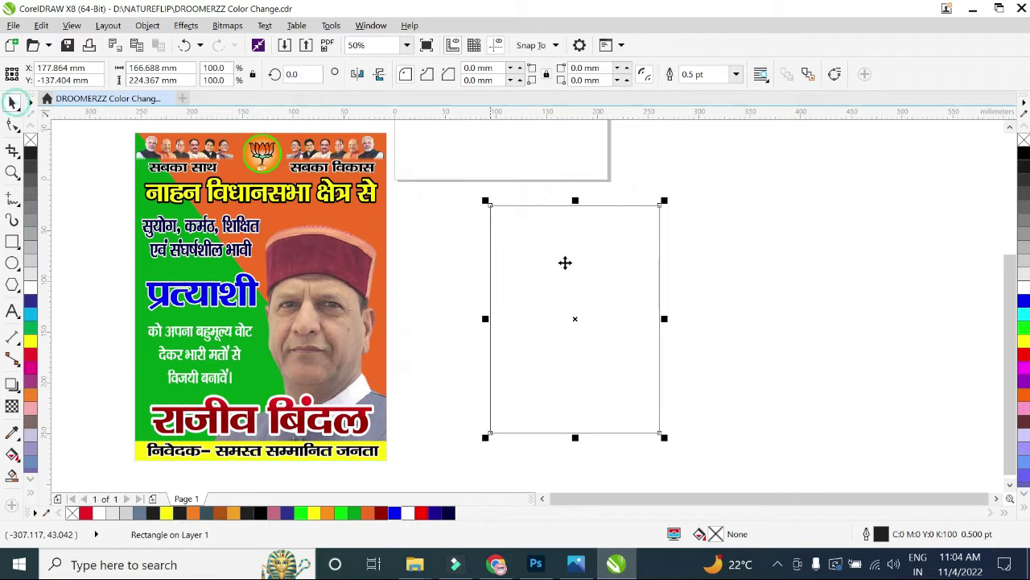
{"action": "left_click", "coordinate": [684, 271]}
{"action": "left_click", "coordinate": [608, 262]}
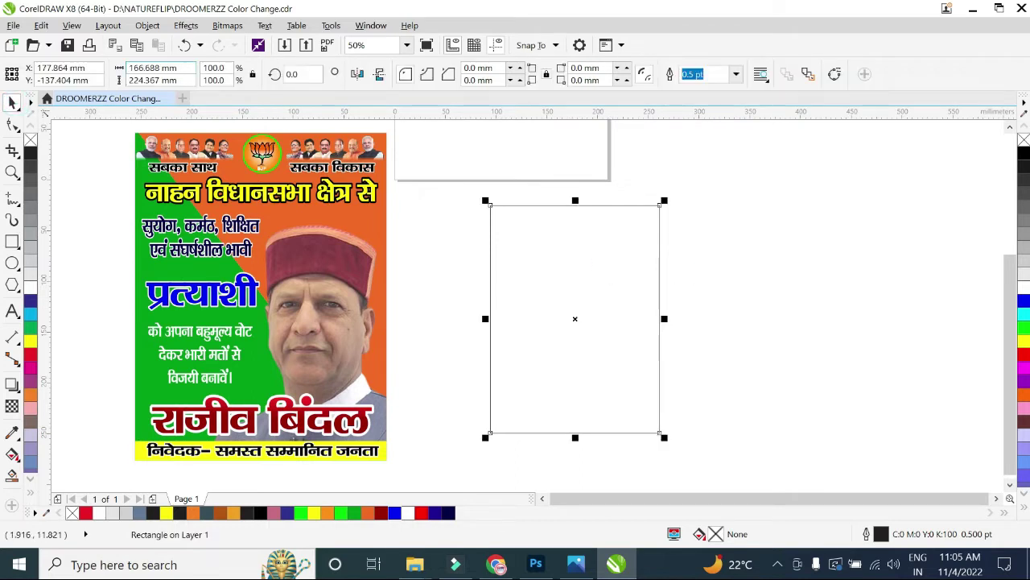
{"action": "left_click", "coordinate": [450, 182]}
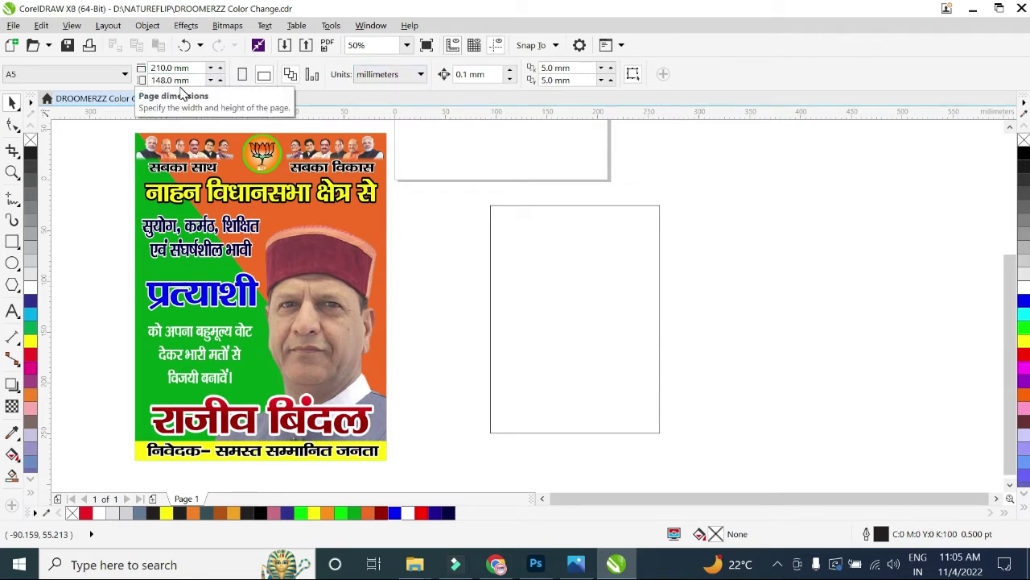
{"action": "left_click", "coordinate": [581, 266]}
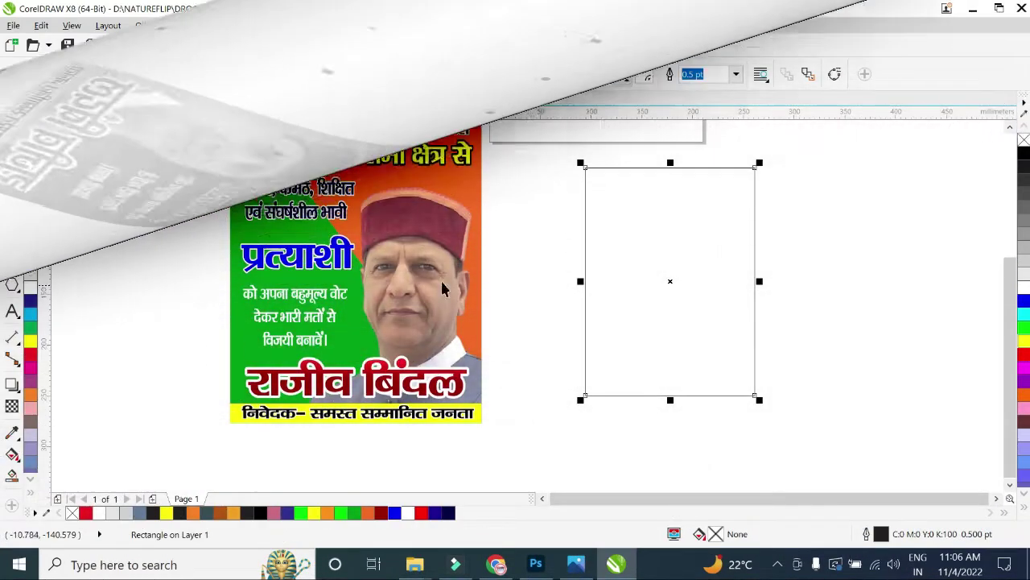
- Draw a straight line from the rectangle's top-left to bottom-right corner and align it
{"action": "left_click", "coordinate": [12, 199]}
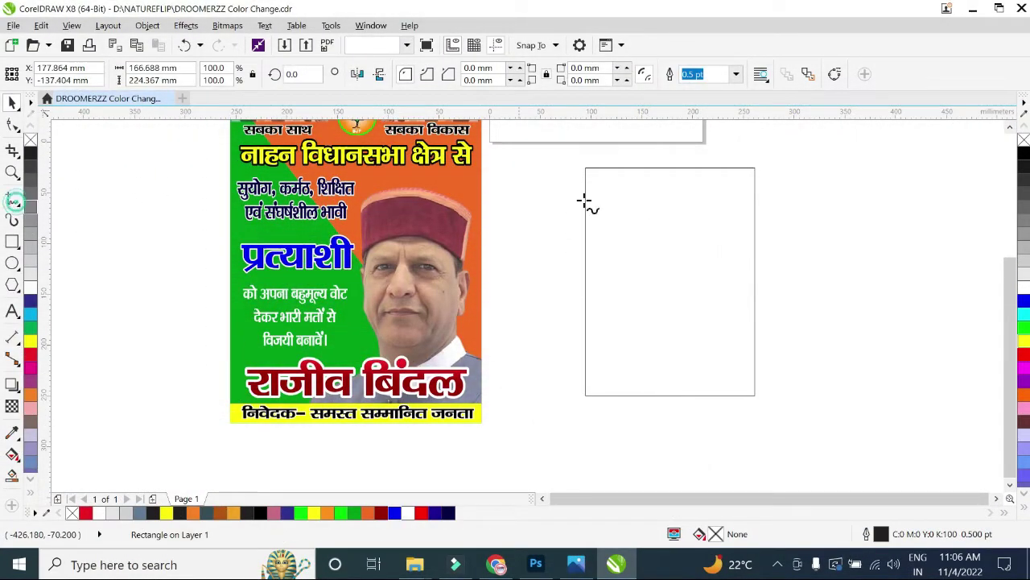
{"action": "left_click", "coordinate": [571, 155]}
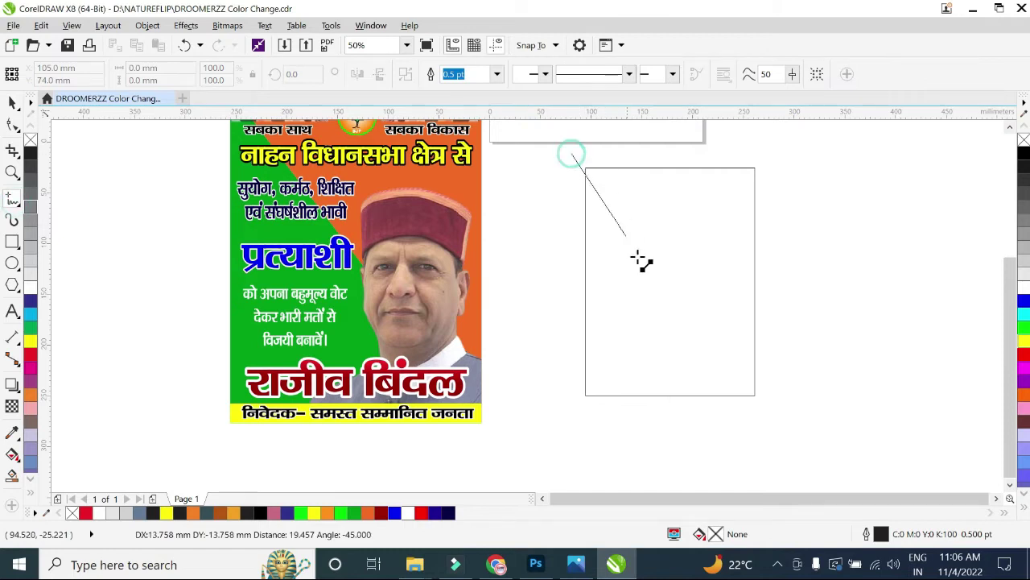
{"action": "left_click", "coordinate": [765, 404]}
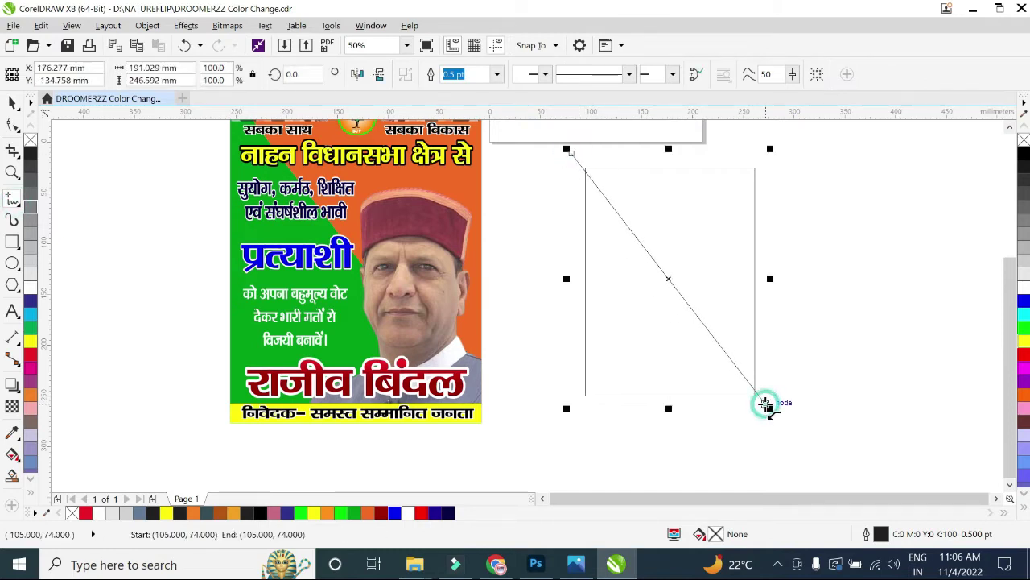
{"action": "left_click", "coordinate": [12, 102]}
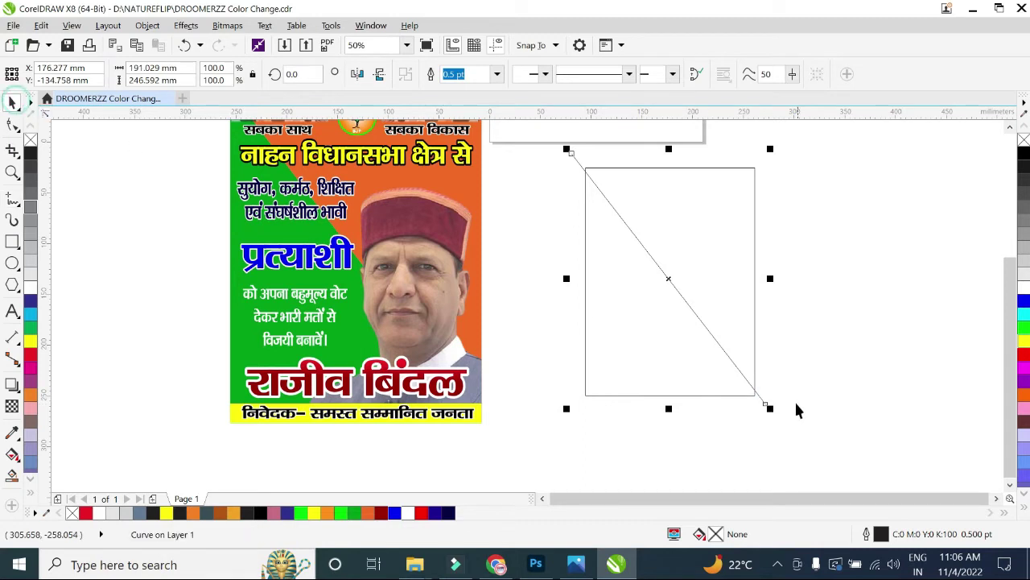
{"action": "scroll", "coordinate": [774, 395], "scroll_direction": "up", "scroll_amount": 3}
{"action": "left_click_drag", "start_coordinate": [709, 390], "coordinate": [698, 398]}
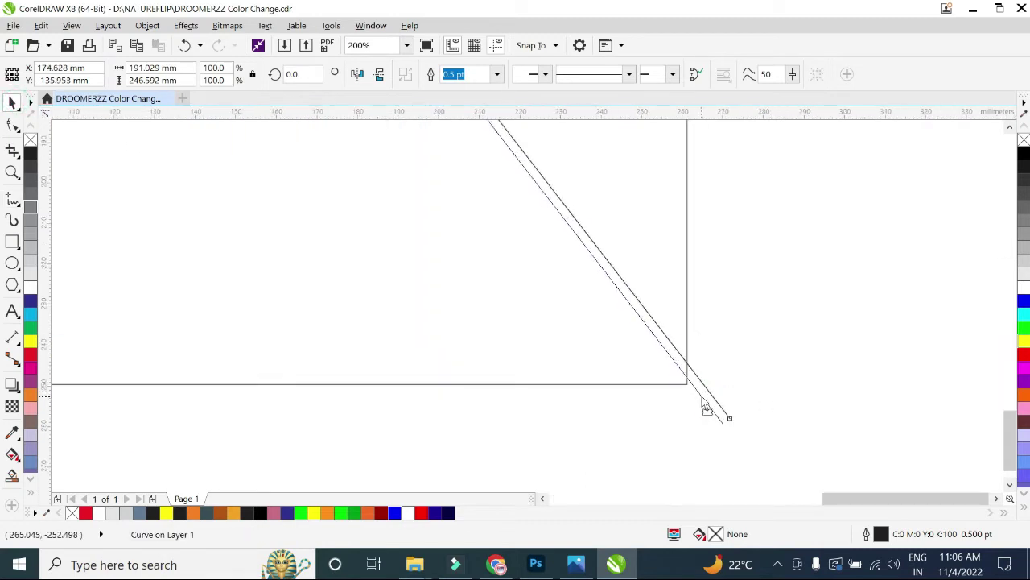
{"action": "scroll", "coordinate": [699, 395], "scroll_direction": "down", "scroll_amount": 3}
{"action": "scroll", "coordinate": [696, 386], "scroll_direction": "down", "scroll_amount": 2}
{"action": "scroll", "coordinate": [617, 273], "scroll_direction": "up", "scroll_amount": 4}
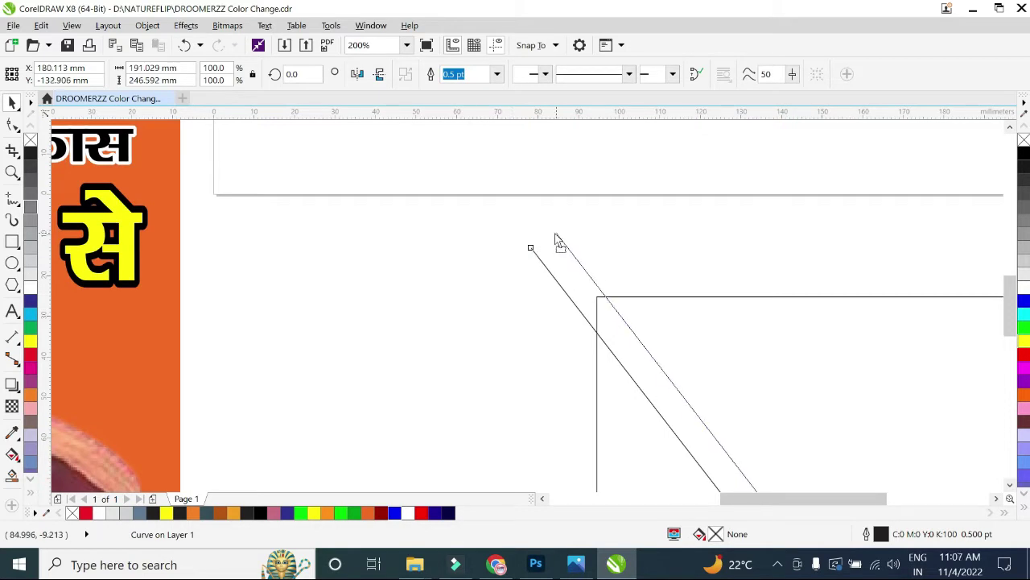
{"action": "left_click_drag", "start_coordinate": [531, 247], "coordinate": [550, 240]}
{"action": "scroll", "coordinate": [666, 282], "scroll_direction": "down", "scroll_amount": 2}
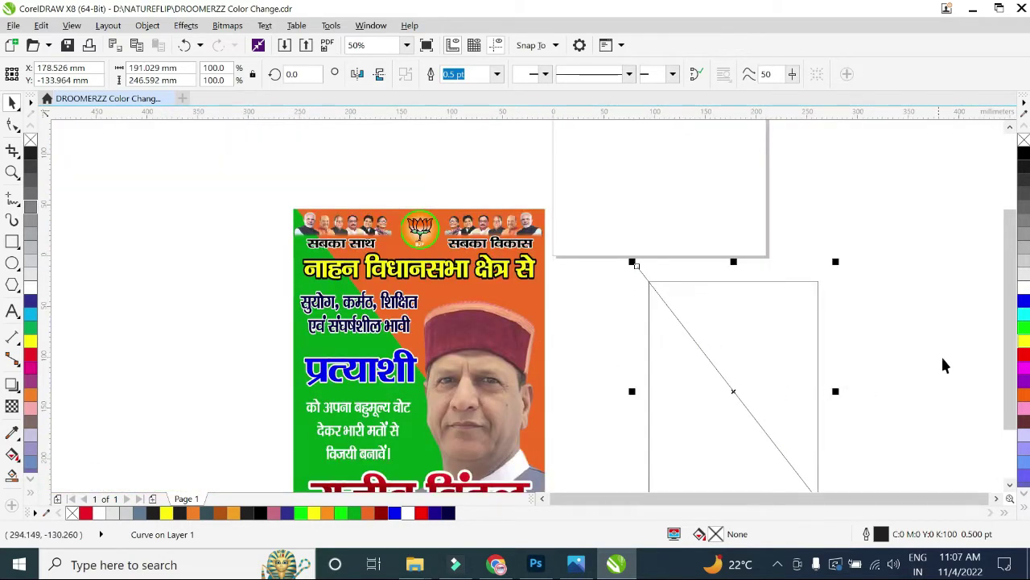
{"action": "left_click_drag", "start_coordinate": [1008, 291], "coordinate": [1008, 336]}
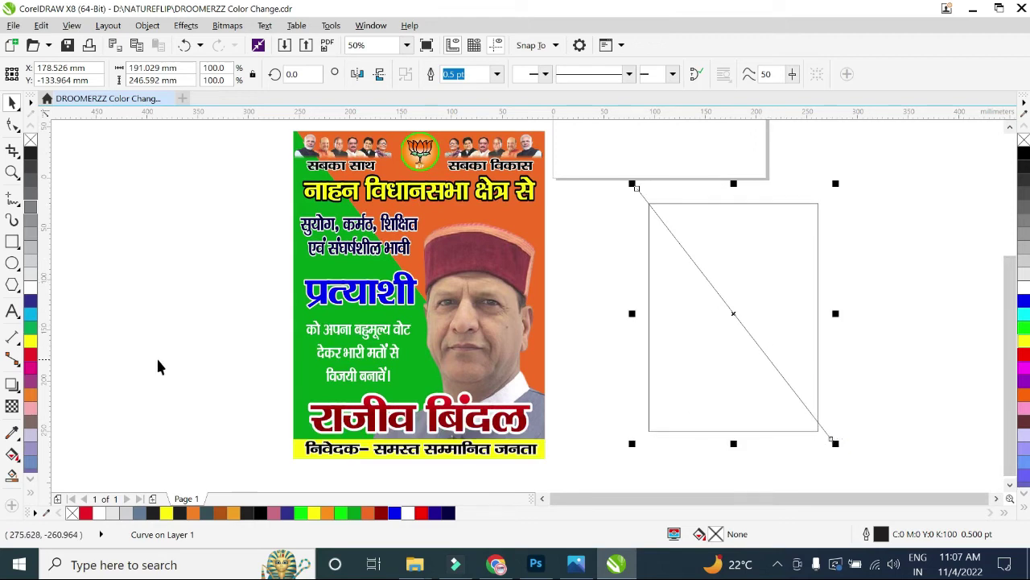
- Smart-fill the rectangle's halves into a green lower-left and orange upper-right triangle
{"action": "left_click", "coordinate": [11, 477]}
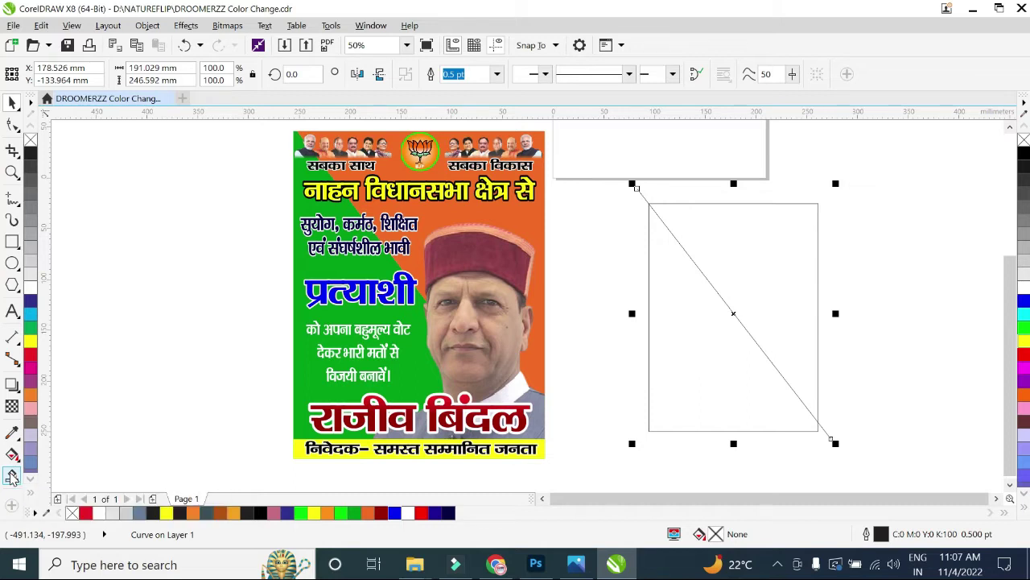
{"action": "left_click", "coordinate": [718, 375]}
{"action": "left_click", "coordinate": [794, 266]}
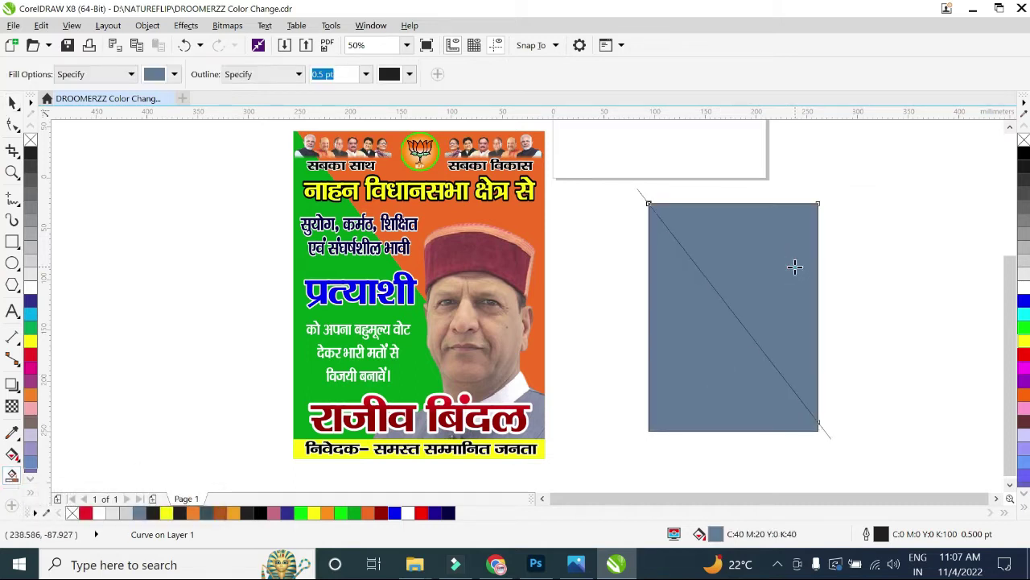
{"action": "left_click", "coordinate": [13, 103]}
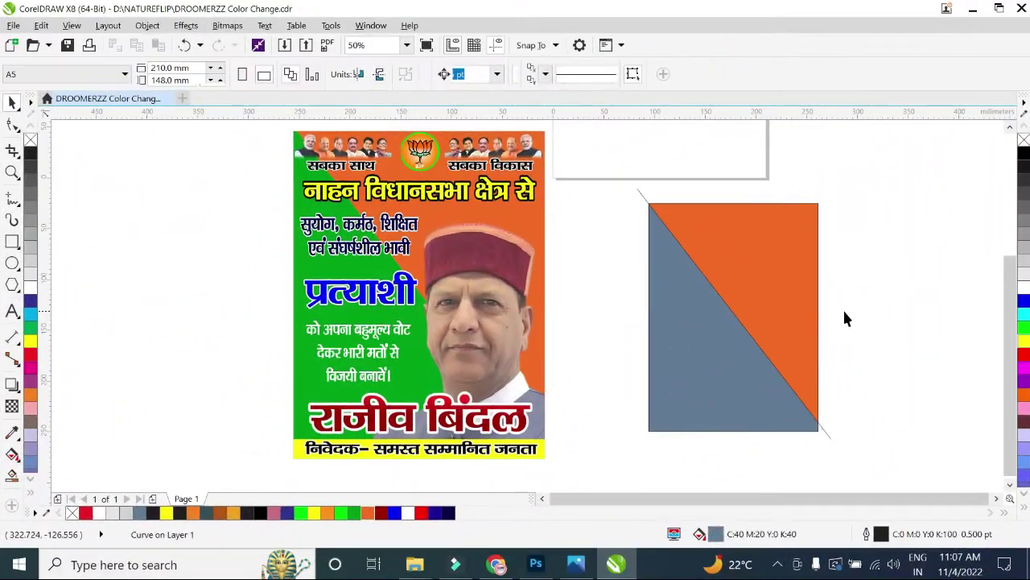
{"action": "left_click", "coordinate": [793, 285]}
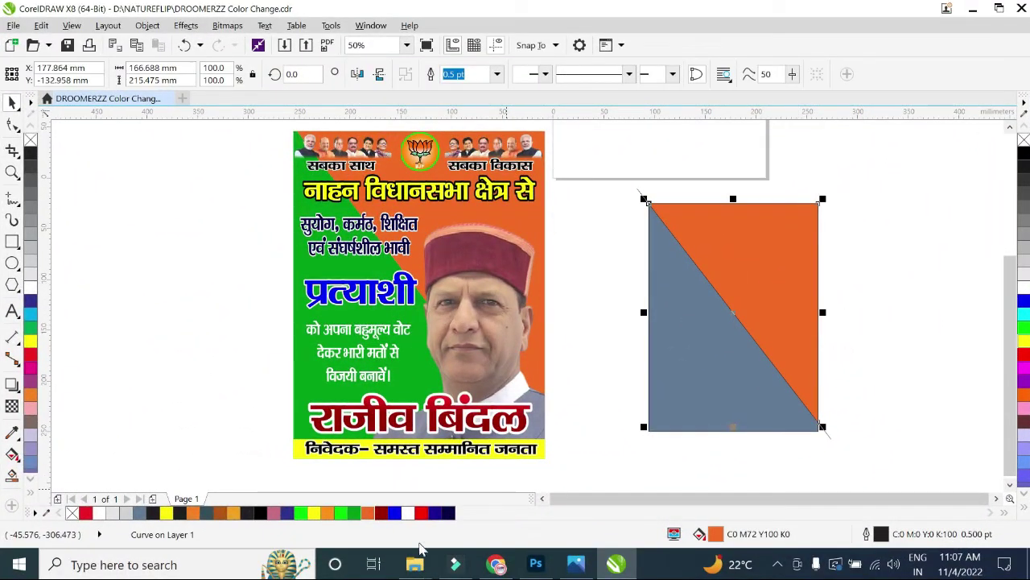
{"action": "left_click", "coordinate": [672, 425]}
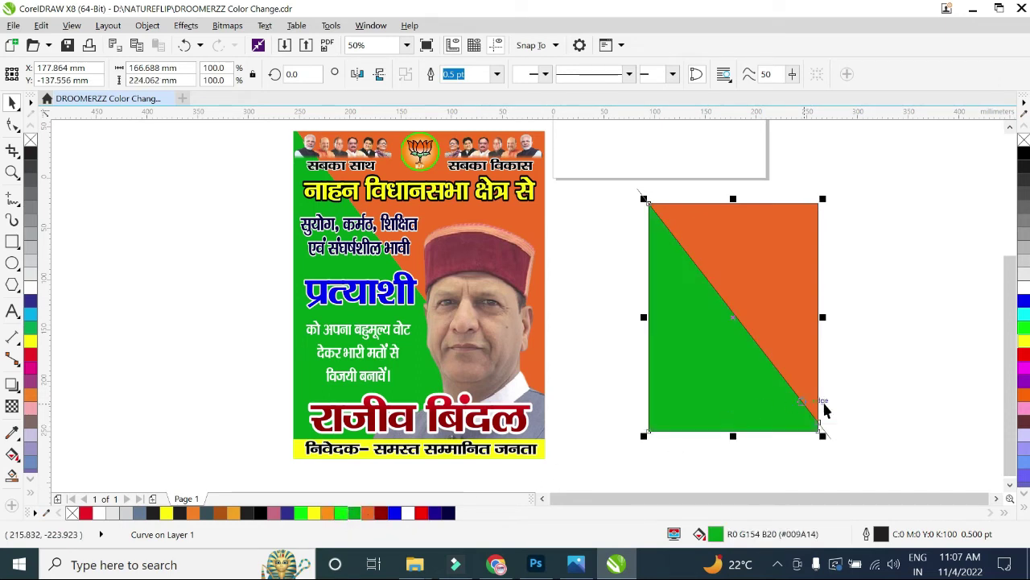
{"action": "left_click", "coordinate": [868, 410]}
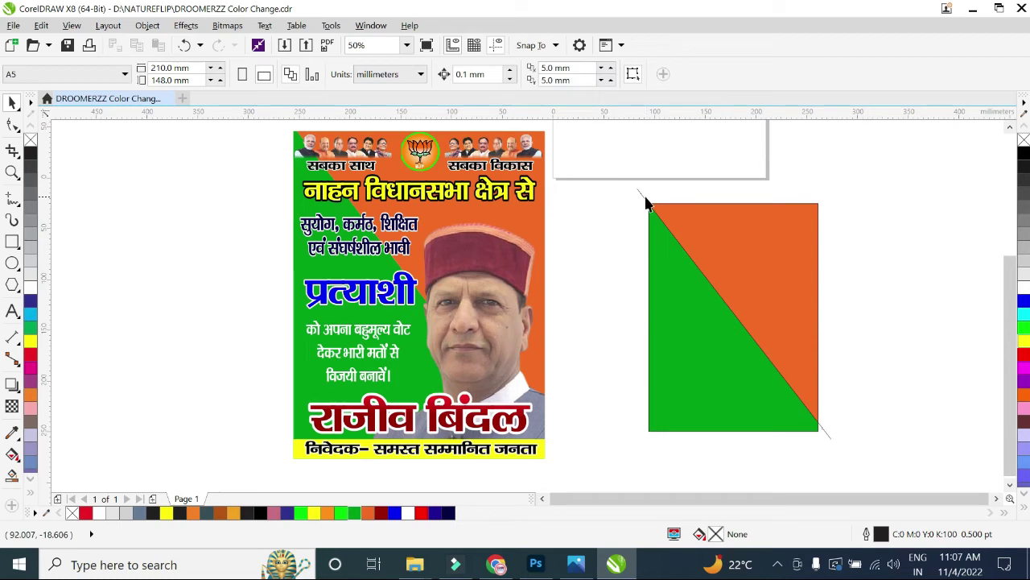
- Delete the diagonal line and remove the outlines from both triangles
{"action": "left_click", "coordinate": [827, 435]}
{"action": "key", "text": "Delete"}
{"action": "left_click_drag", "start_coordinate": [571, 155], "coordinate": [908, 488]}
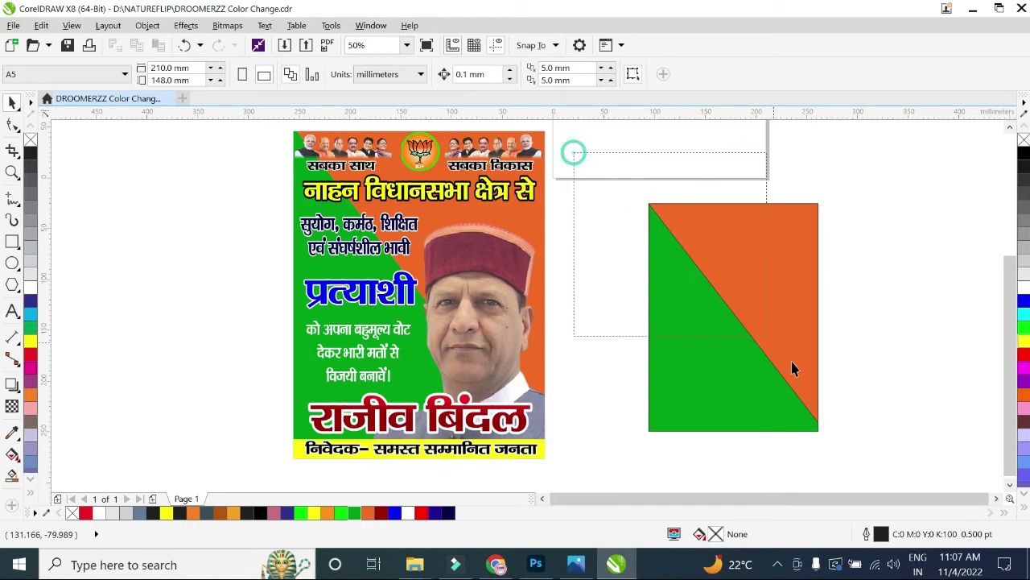
{"action": "right_click", "coordinate": [1024, 142]}
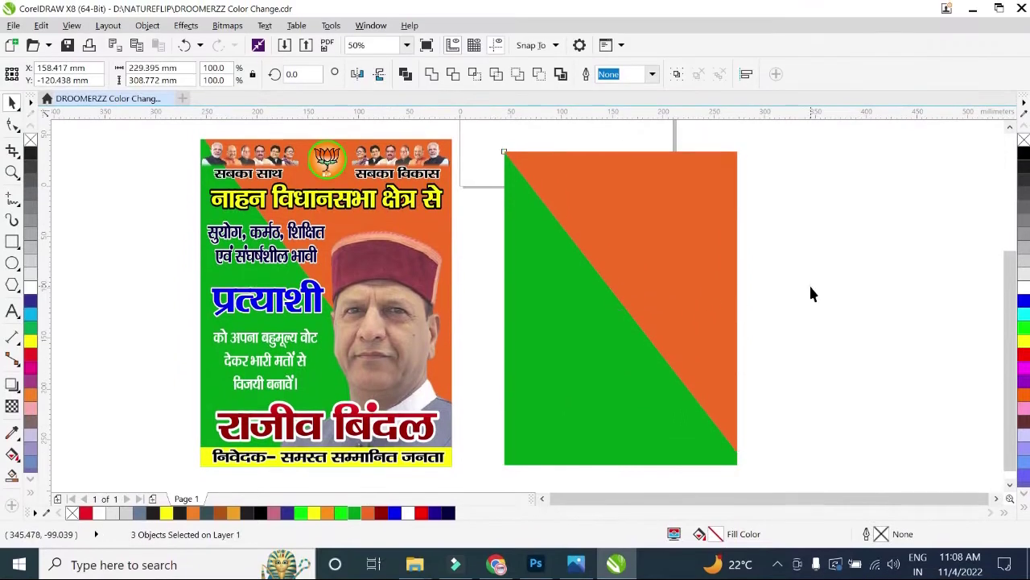
{"action": "left_click", "coordinate": [809, 284]}
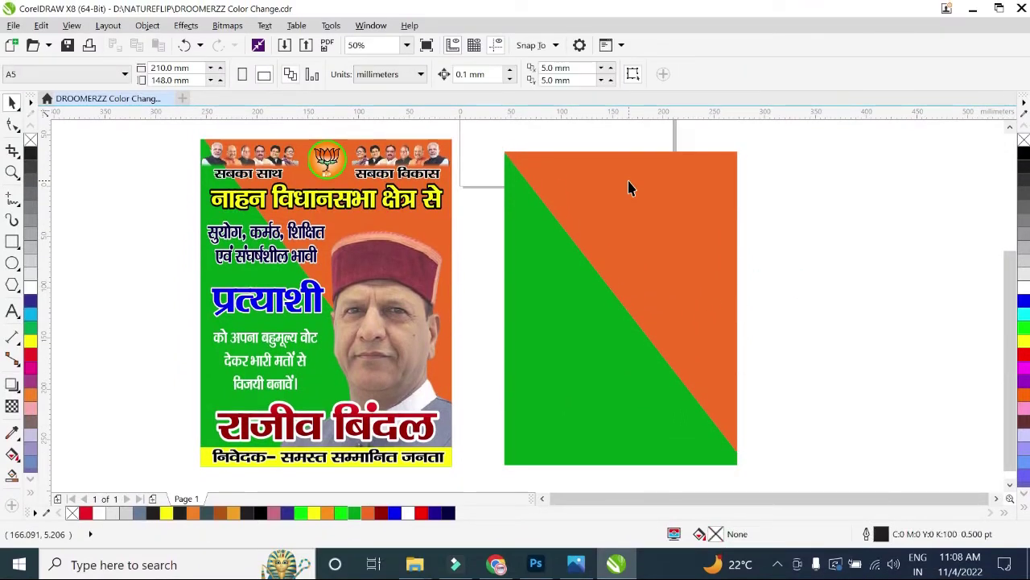
- Ungroup the old poster and place the leaders photo strip at the new poster's top-left
{"action": "left_click", "coordinate": [328, 161]}
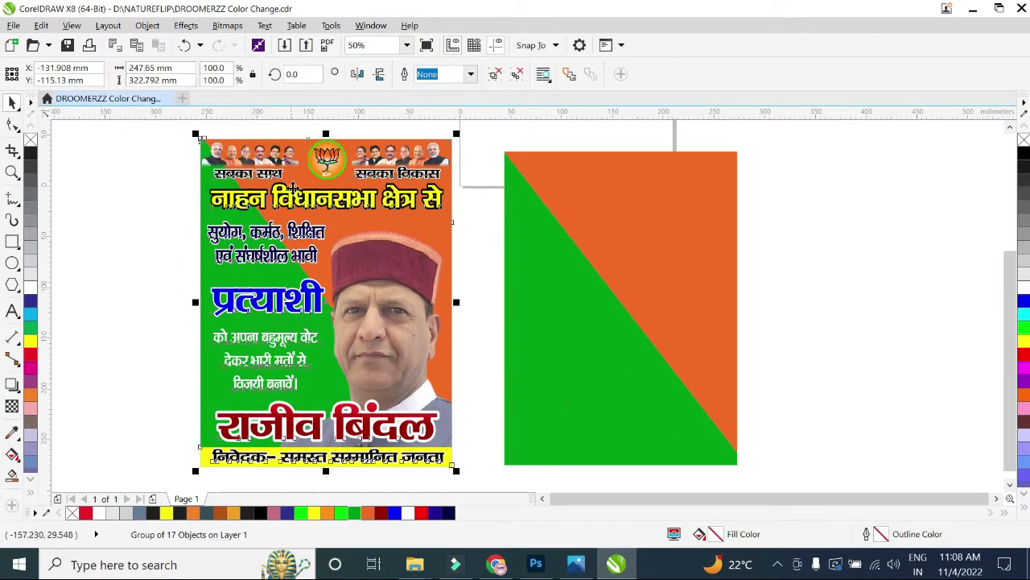
{"action": "left_click", "coordinate": [516, 73]}
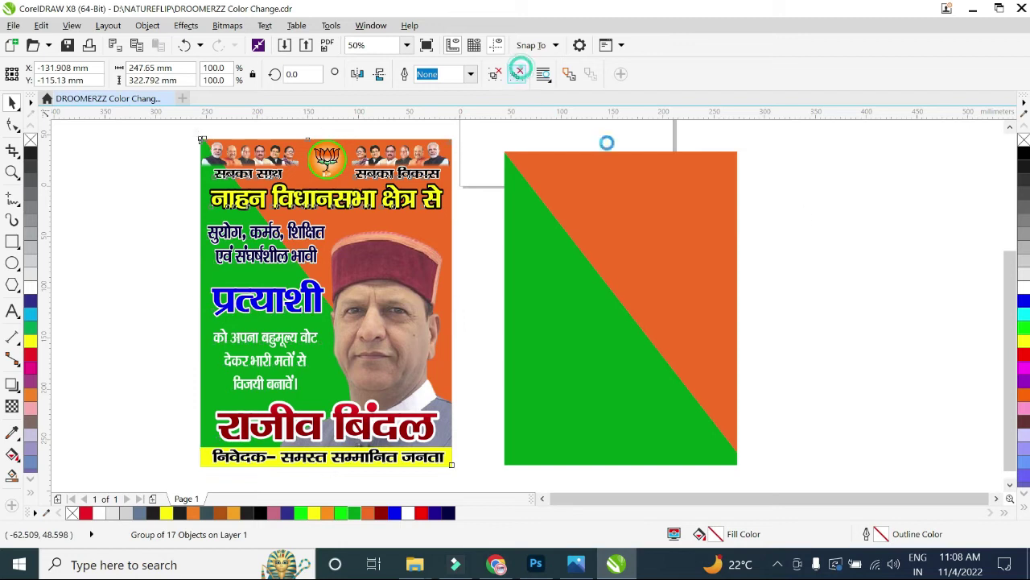
{"action": "left_click", "coordinate": [806, 207]}
{"action": "left_click_drag", "start_coordinate": [276, 161], "coordinate": [570, 179]}
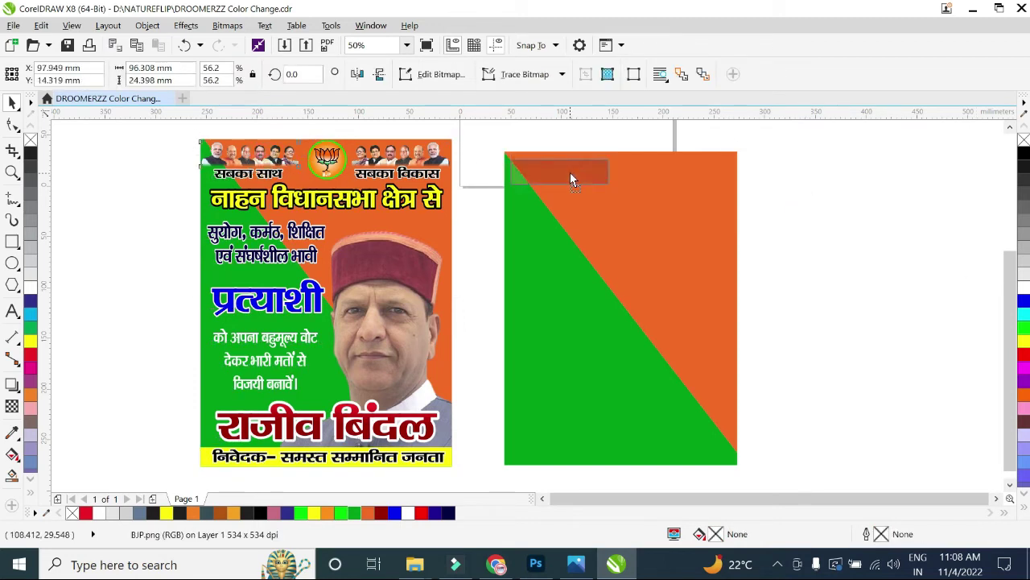
{"action": "left_click_drag", "start_coordinate": [570, 174], "coordinate": [570, 173]}
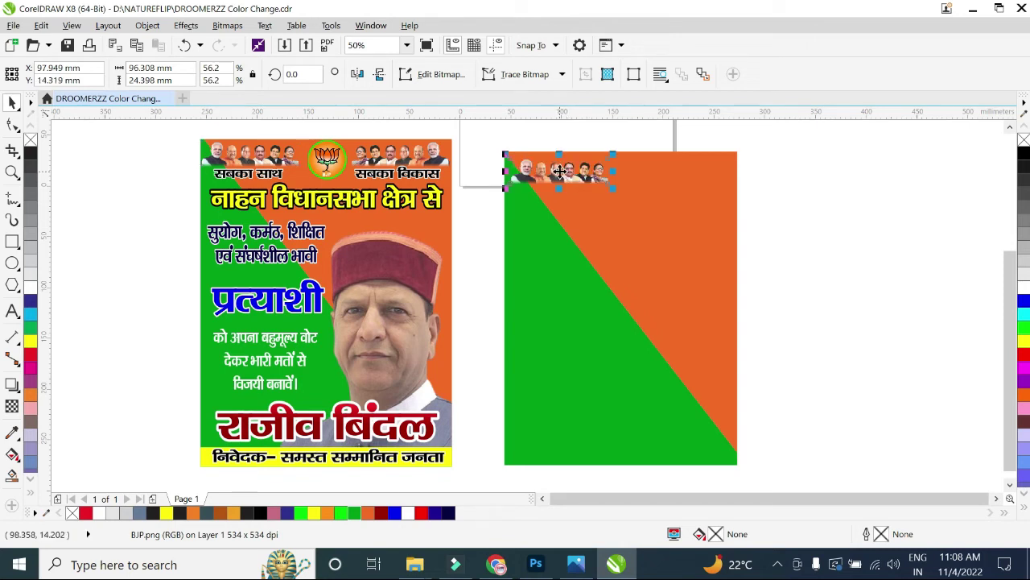
{"action": "scroll", "coordinate": [552, 173], "scroll_direction": "up", "scroll_amount": 1}
{"action": "left_click_drag", "start_coordinate": [544, 167], "coordinate": [544, 171]}
{"action": "scroll", "coordinate": [543, 170], "scroll_direction": "down", "scroll_amount": 1}
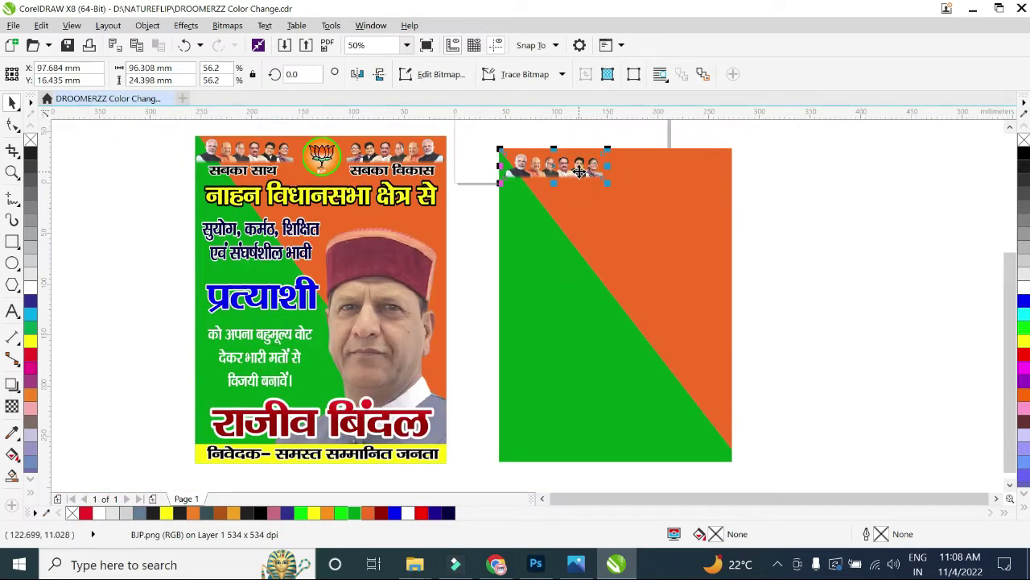
- Mirror the photo strip horizontally and move it to the top right
{"action": "left_click", "coordinate": [358, 74]}
{"action": "left_click_drag", "start_coordinate": [575, 164], "coordinate": [688, 169]}
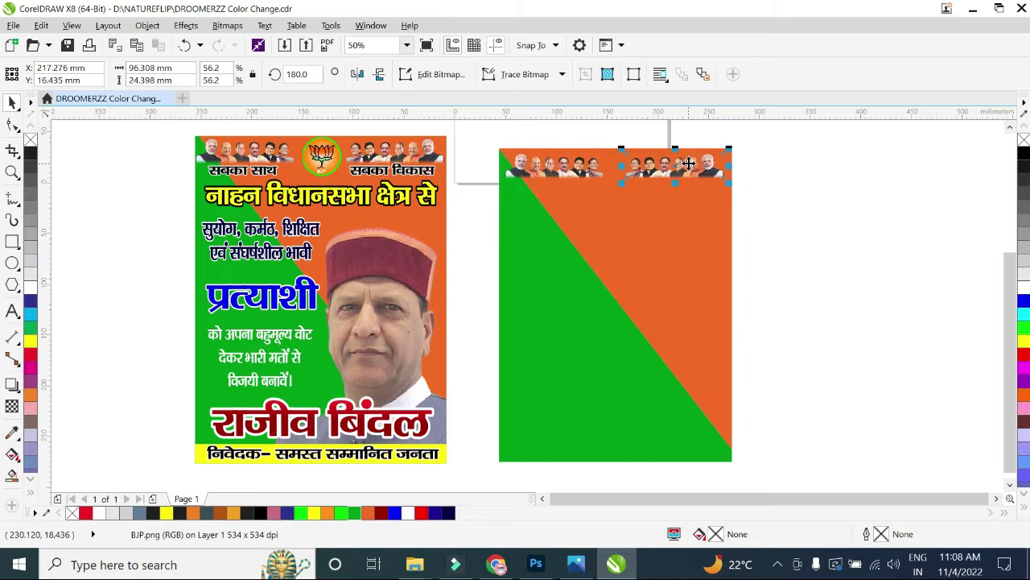
{"action": "left_click", "coordinate": [767, 184]}
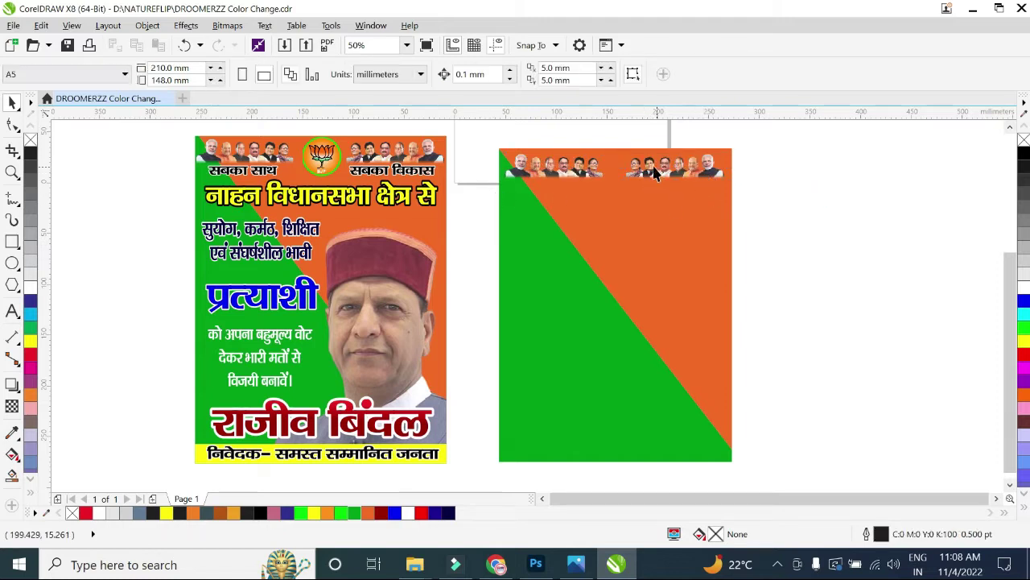
- Bring the BJP lotus logo onto the new poster's top, slightly smaller, over the strip
{"action": "left_click", "coordinate": [324, 158]}
{"action": "left_click_drag", "start_coordinate": [320, 152], "coordinate": [617, 165]}
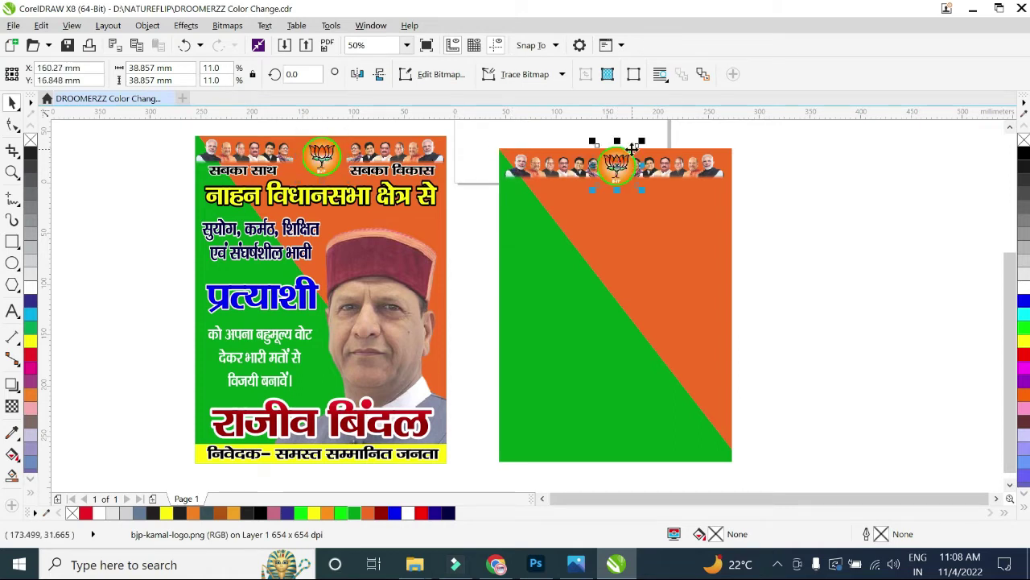
{"action": "scroll", "coordinate": [632, 149], "scroll_direction": "up", "scroll_amount": 2}
{"action": "left_click_drag", "start_coordinate": [650, 137], "coordinate": [636, 148]}
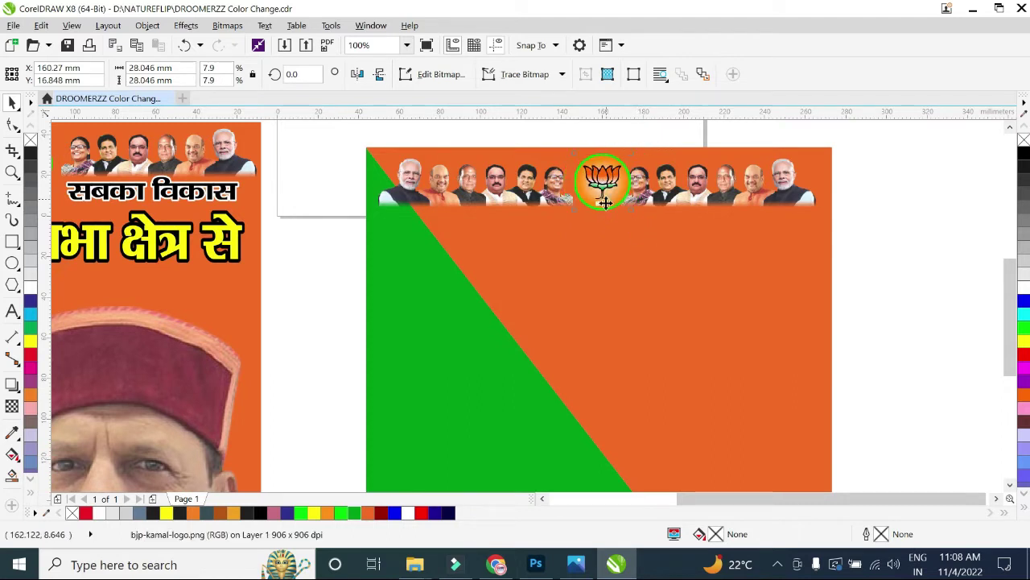
{"action": "left_click_drag", "start_coordinate": [606, 203], "coordinate": [612, 213]}
- Realign the mirrored and left photo strips along the top edge
{"action": "left_click", "coordinate": [677, 193]}
{"action": "scroll", "coordinate": [716, 197], "scroll_direction": "up", "scroll_amount": 2}
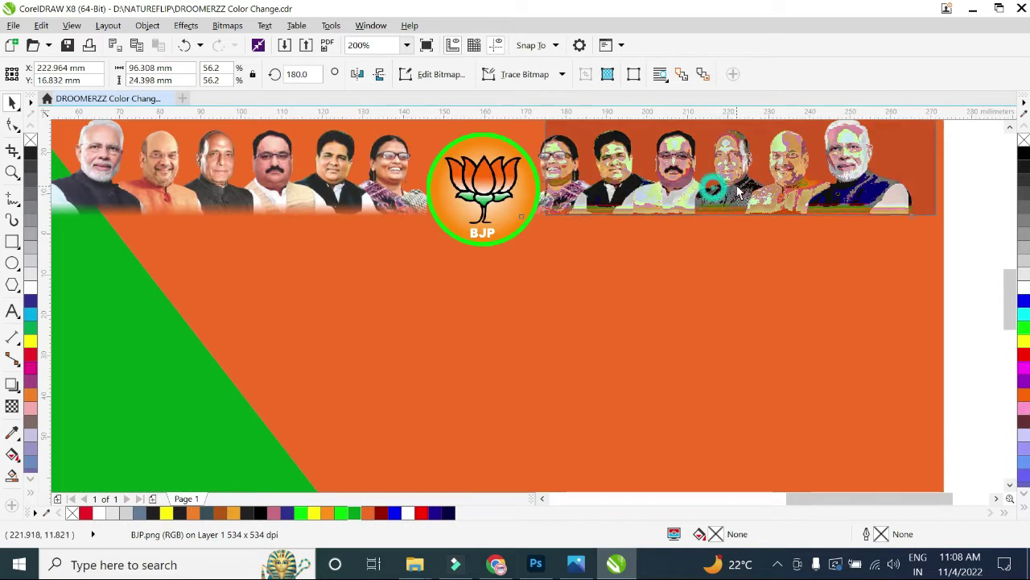
{"action": "left_click_drag", "start_coordinate": [738, 192], "coordinate": [737, 186]}
{"action": "scroll", "coordinate": [480, 197], "scroll_direction": "down", "scroll_amount": 2}
{"action": "scroll", "coordinate": [289, 190], "scroll_direction": "up", "scroll_amount": 2}
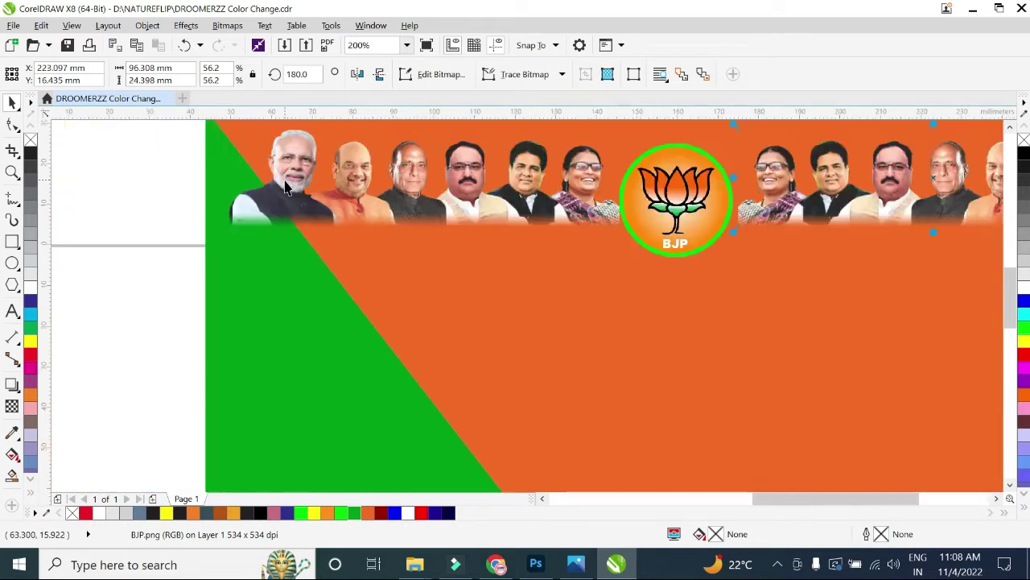
{"action": "left_click_drag", "start_coordinate": [288, 179], "coordinate": [269, 169]}
{"action": "scroll", "coordinate": [269, 169], "scroll_direction": "down", "scroll_amount": 1}
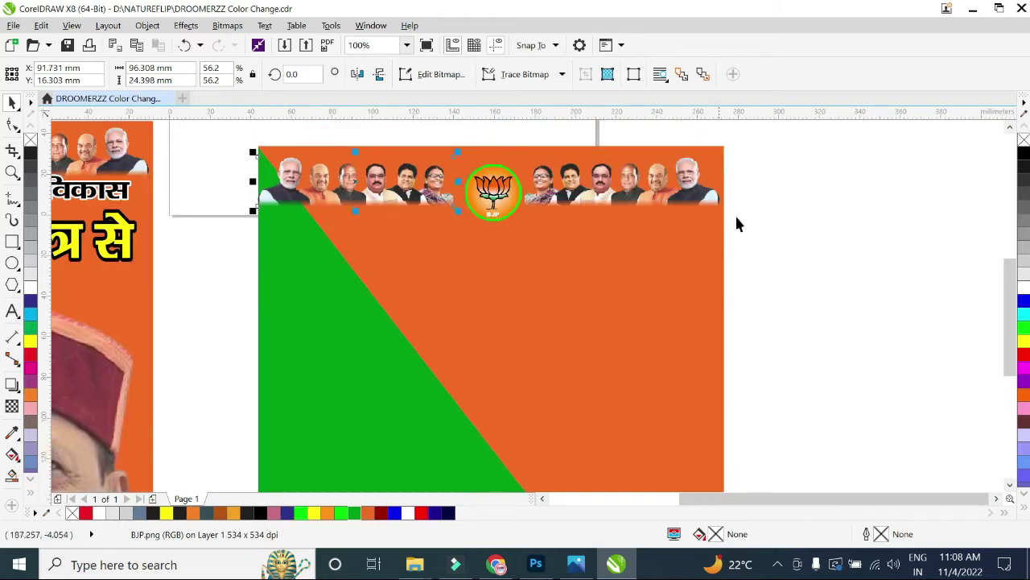
- Enlarge the lotus logo slightly and centre it between the two strips
{"action": "left_click", "coordinate": [492, 193]}
{"action": "scroll", "coordinate": [492, 194], "scroll_direction": "up", "scroll_amount": 2}
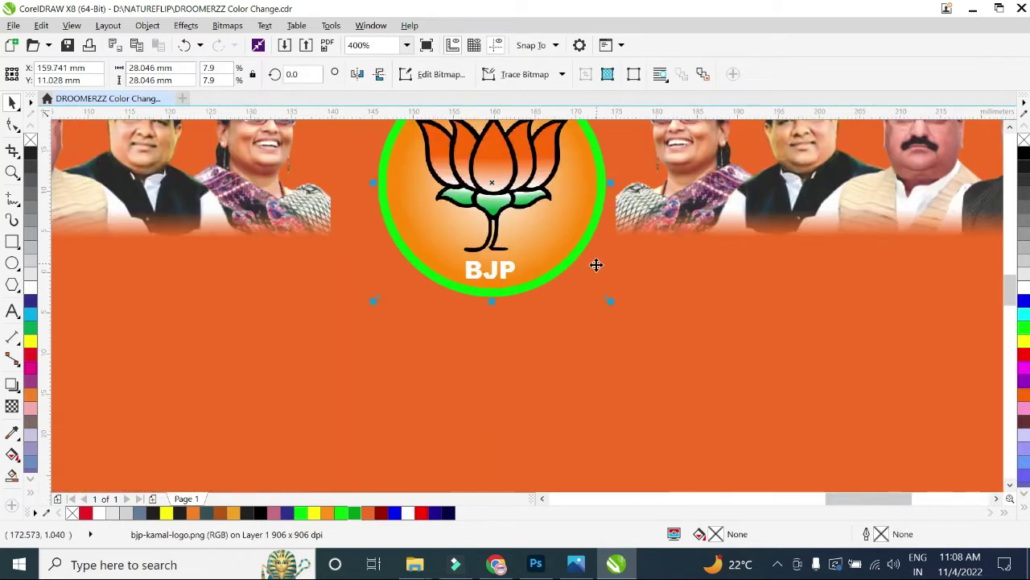
{"action": "left_click_drag", "start_coordinate": [610, 301], "coordinate": [621, 311]}
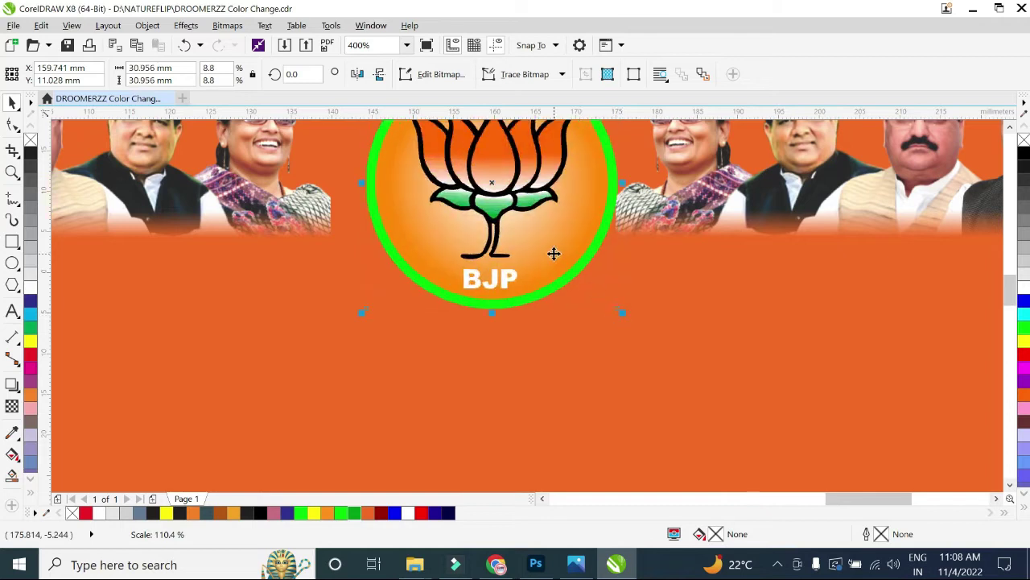
{"action": "scroll", "coordinate": [552, 242], "scroll_direction": "down", "scroll_amount": 1}
{"action": "left_click_drag", "start_coordinate": [553, 235], "coordinate": [552, 233]}
{"action": "scroll", "coordinate": [552, 232], "scroll_direction": "down", "scroll_amount": 1}
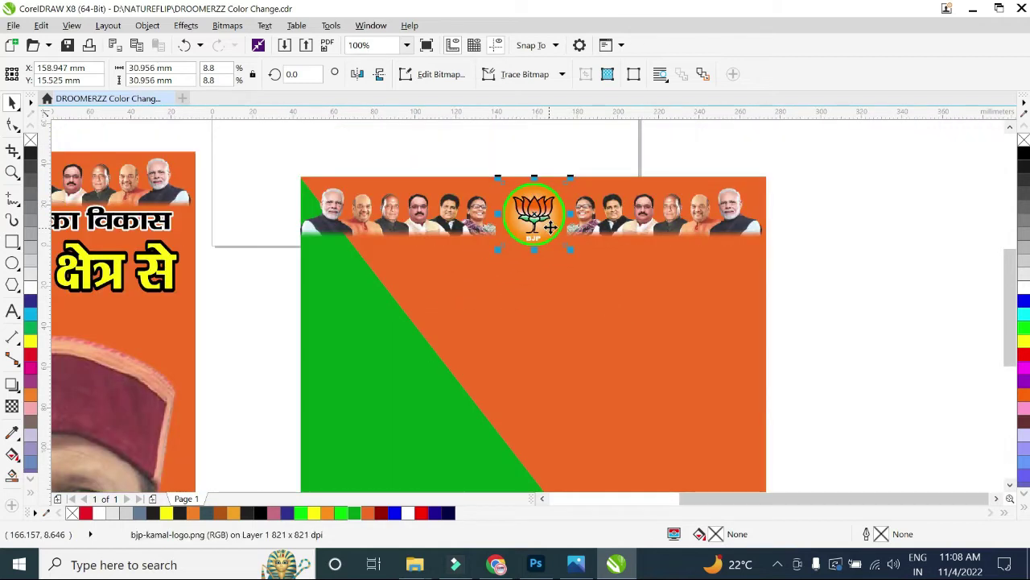
{"action": "left_click", "coordinate": [897, 287]}
{"action": "scroll", "coordinate": [647, 247], "scroll_direction": "down", "scroll_amount": 1}
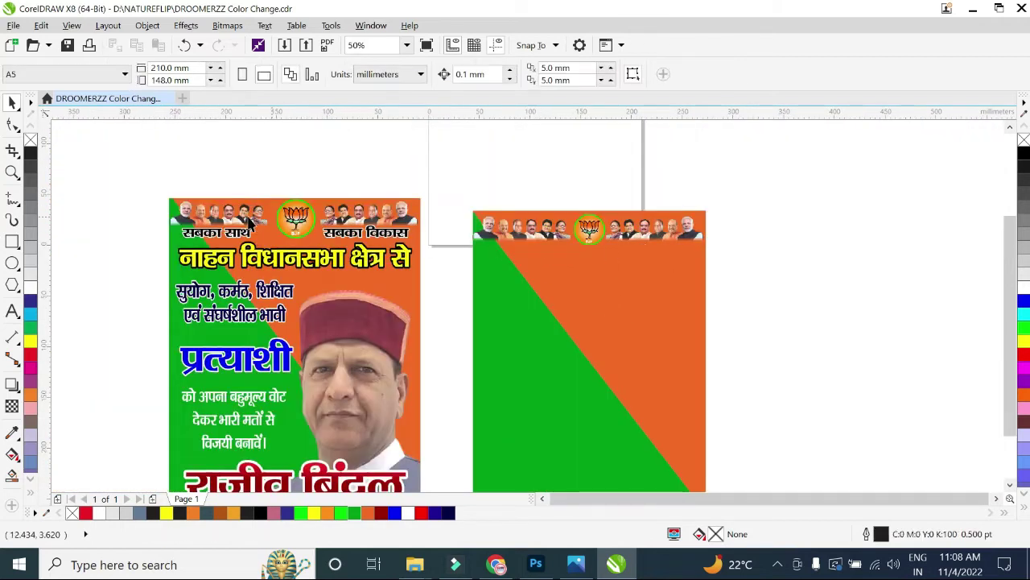
- Copy the सबका साथ and सबका विकास slogans under the photo strip, slightly smaller
{"action": "left_click", "coordinate": [219, 231]}
{"action": "left_click", "coordinate": [355, 236], "text": "shift"}
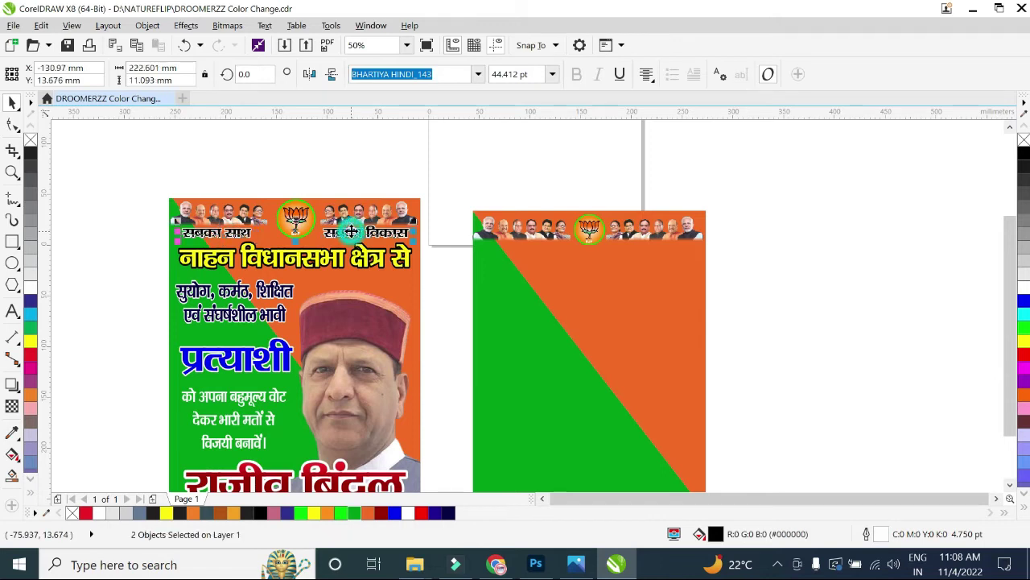
{"action": "left_click_drag", "start_coordinate": [404, 252], "coordinate": [636, 256]}
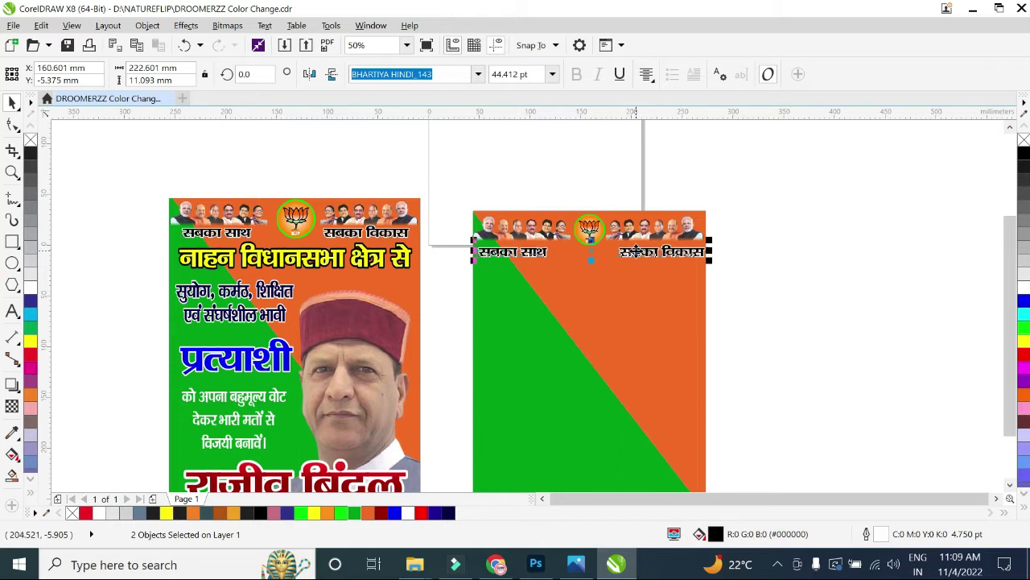
{"action": "scroll", "coordinate": [673, 251], "scroll_direction": "up", "scroll_amount": 2}
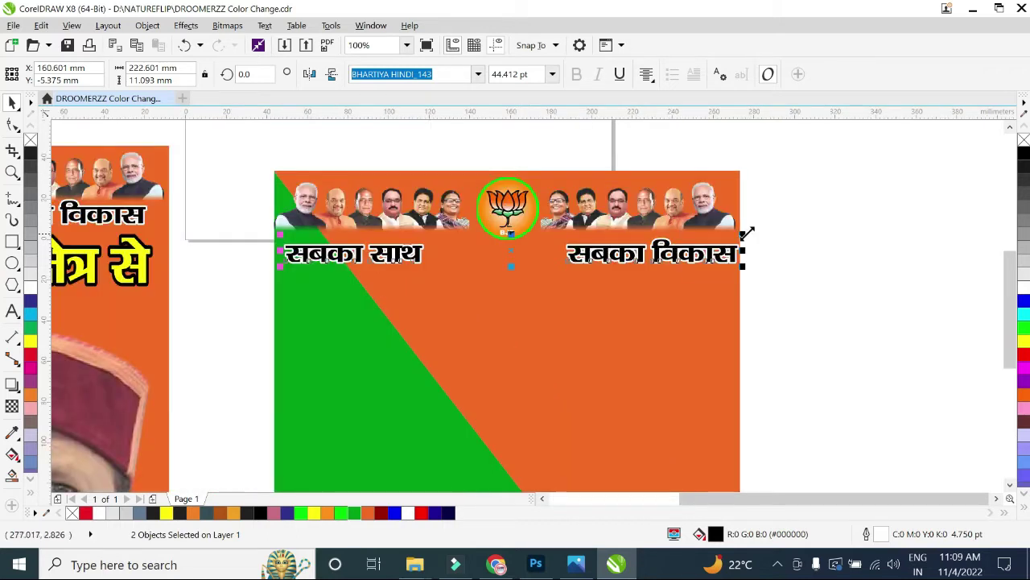
{"action": "left_click_drag", "start_coordinate": [747, 233], "coordinate": [739, 233]}
{"action": "mouse_move", "coordinate": [644, 246]}
{"action": "left_mouse_down"}
{"action": "mouse_move", "coordinate": [624, 253]}
{"action": "mouse_move", "coordinate": [625, 245]}
{"action": "left_mouse_up"}
{"action": "scroll", "coordinate": [625, 240], "scroll_direction": "down", "scroll_amount": 2}
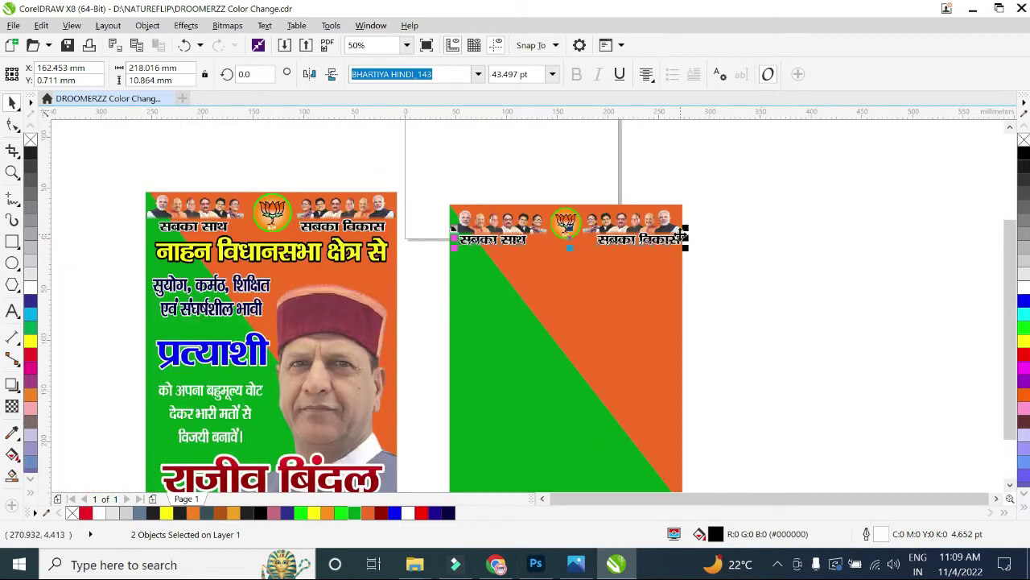
{"action": "scroll", "coordinate": [681, 234], "scroll_direction": "up", "scroll_amount": 5}
{"action": "scroll", "coordinate": [680, 241], "scroll_direction": "down", "scroll_amount": 2}
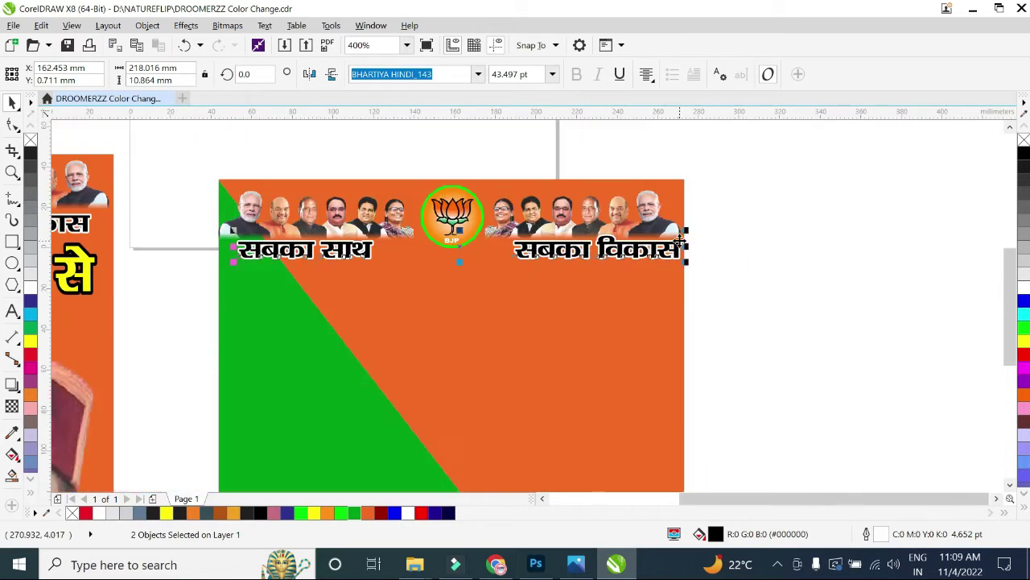
{"action": "left_click", "coordinate": [753, 297]}
- Drag the yellow नाहन विधानसभा क्षेत्र से heading toward the new poster
{"action": "left_click_drag", "start_coordinate": [770, 498], "coordinate": [755, 498]}
{"action": "scroll", "coordinate": [634, 402], "scroll_direction": "down", "scroll_amount": 2}
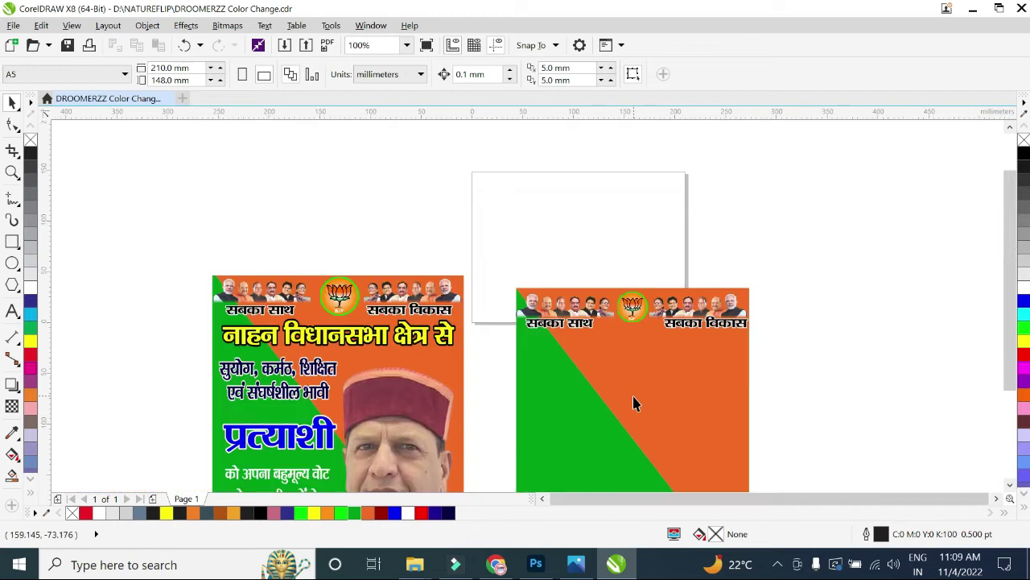
{"action": "mouse_move", "coordinate": [381, 357]}
{"action": "left_mouse_down"}
{"action": "mouse_move", "coordinate": [686, 360]}
{"action": "mouse_move", "coordinate": [657, 360]}
{"action": "left_mouse_up"}
- Undo the mistaken move and copy the yellow heading under the slogans at 84.611 pt
{"action": "right_click", "coordinate": [657, 360]}
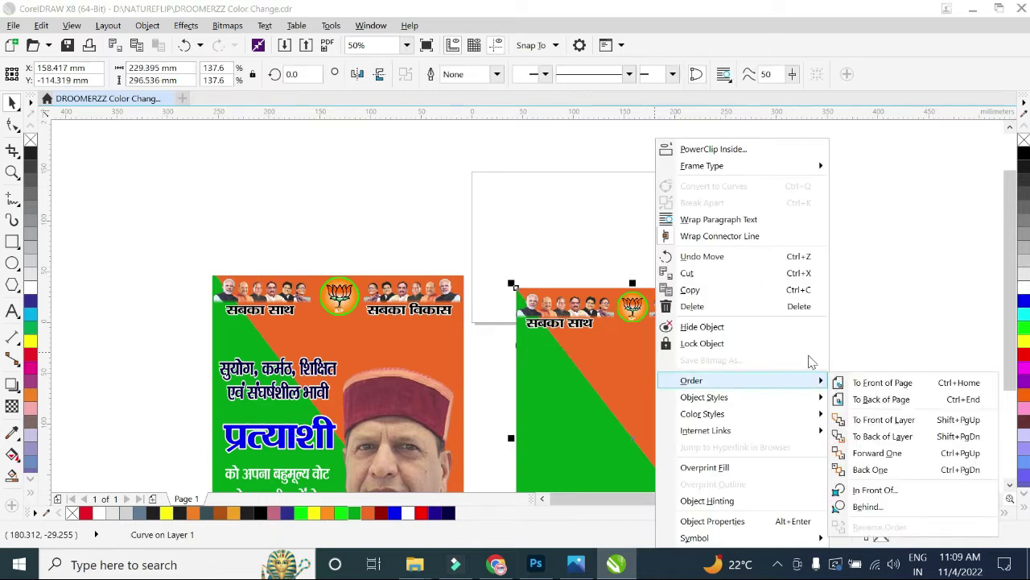
{"action": "left_click", "coordinate": [874, 317]}
{"action": "key", "text": "ctrl+z"}
{"action": "key", "text": "ctrl+z"}
{"action": "key", "text": "ctrl+z"}
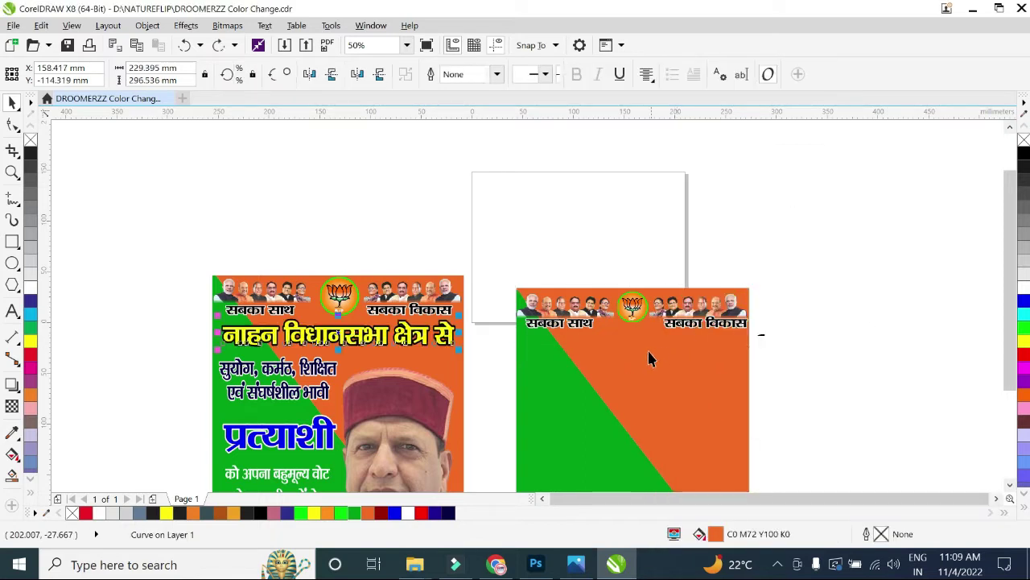
{"action": "left_click_drag", "start_coordinate": [353, 336], "coordinate": [649, 349]}
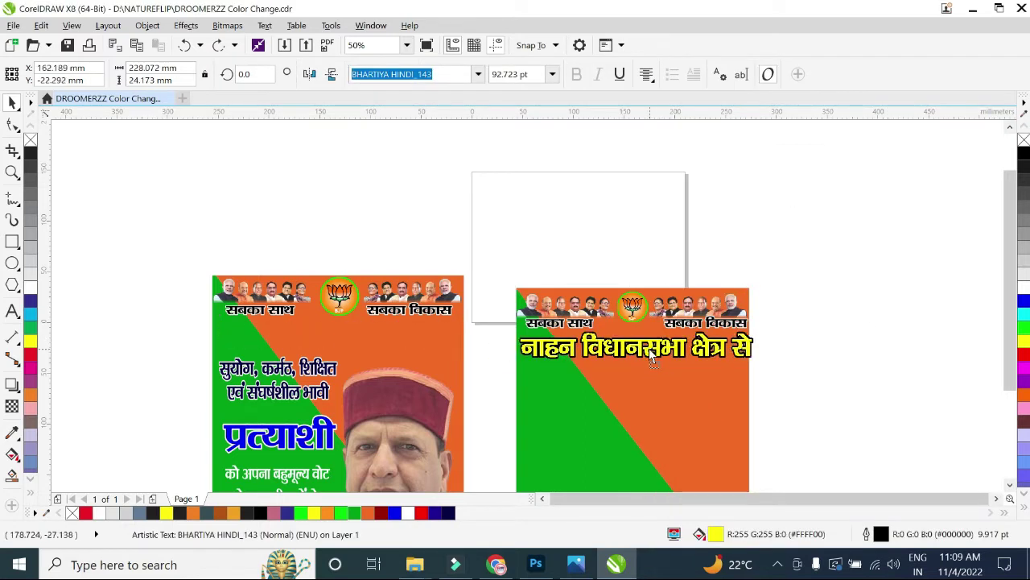
{"action": "scroll", "coordinate": [735, 354], "scroll_direction": "up", "scroll_amount": 2}
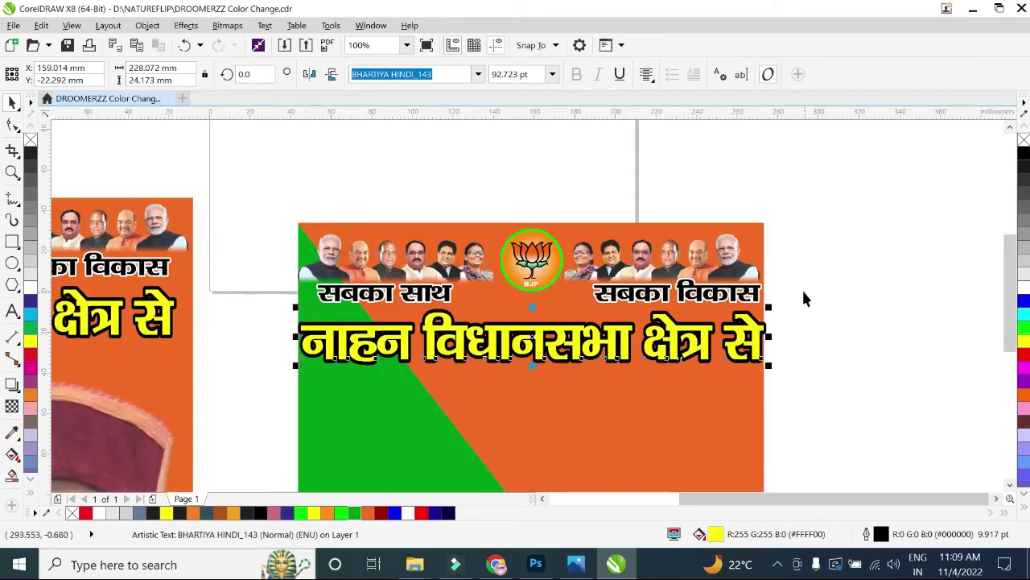
{"action": "left_click_drag", "start_coordinate": [772, 305], "coordinate": [760, 312]}
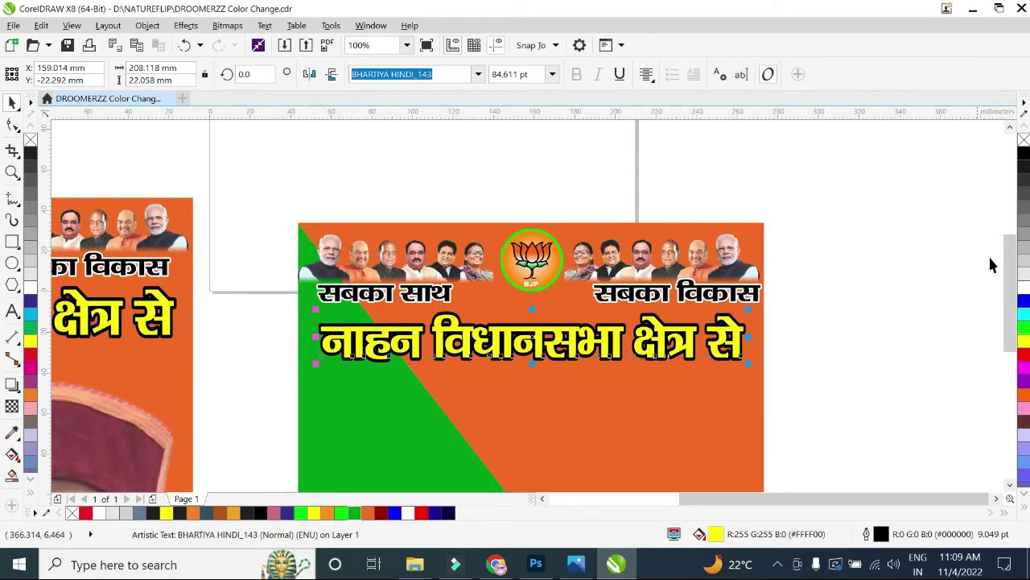
{"action": "left_click_drag", "start_coordinate": [1012, 262], "coordinate": [1006, 286]}
{"action": "scroll", "coordinate": [724, 281], "scroll_direction": "down", "scroll_amount": 1}
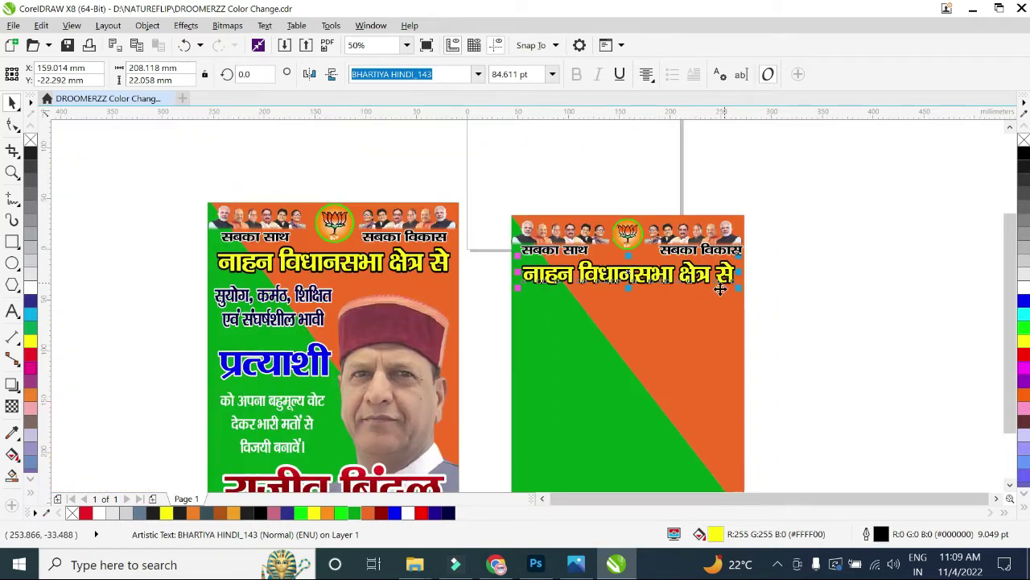
{"action": "left_click", "coordinate": [270, 302]}
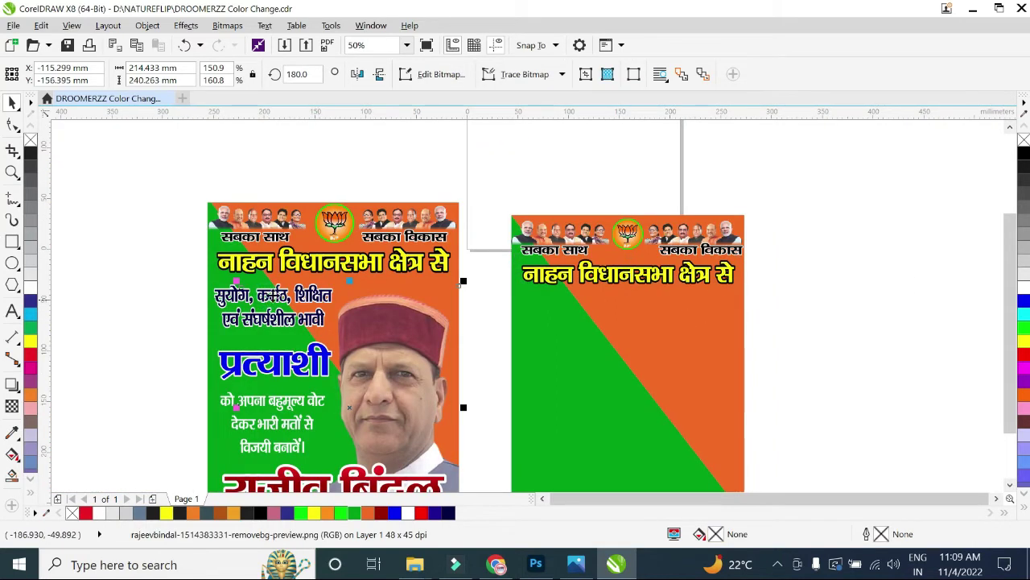
- Copy the two qualities lines from the old poster onto the new one
{"action": "left_click", "coordinate": [185, 287]}
{"action": "left_click_drag", "start_coordinate": [156, 278], "coordinate": [334, 328]}
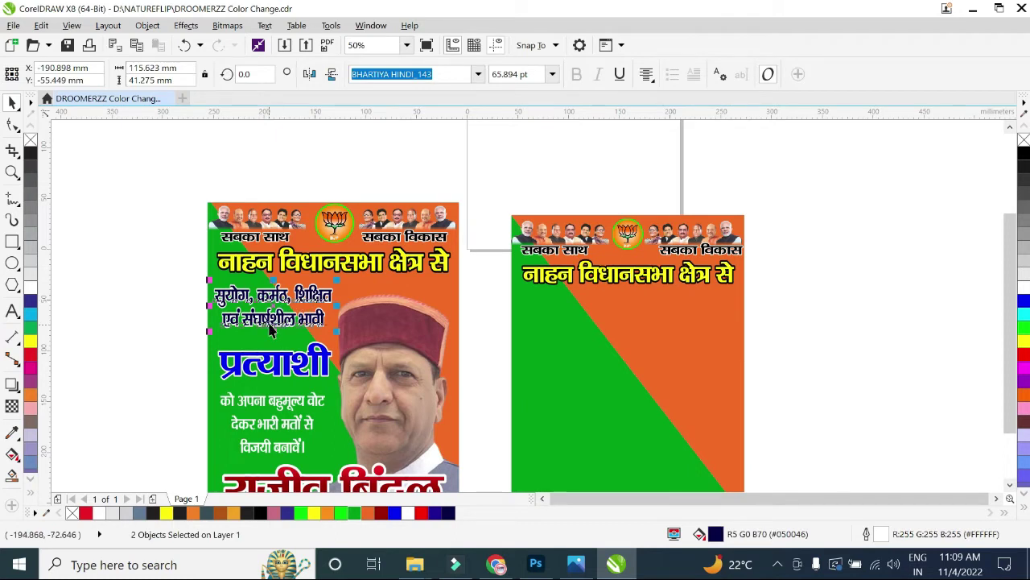
{"action": "mouse_move", "coordinate": [273, 300]}
{"action": "left_mouse_down"}
{"action": "mouse_move", "coordinate": [581, 306]}
{"action": "mouse_move", "coordinate": [573, 314]}
{"action": "left_mouse_up"}
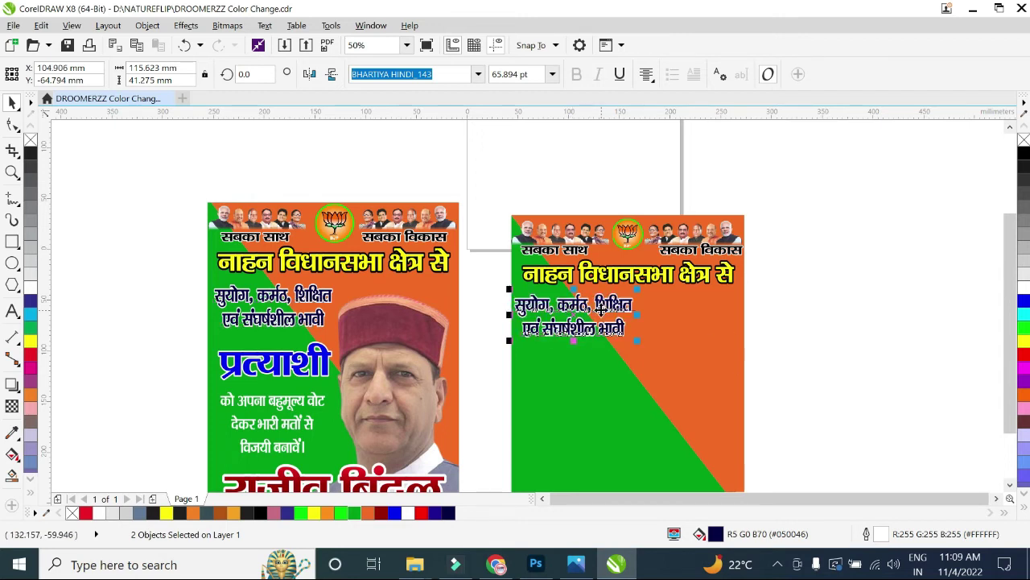
{"action": "scroll", "coordinate": [1003, 285], "scroll_direction": "down", "scroll_amount": 2}
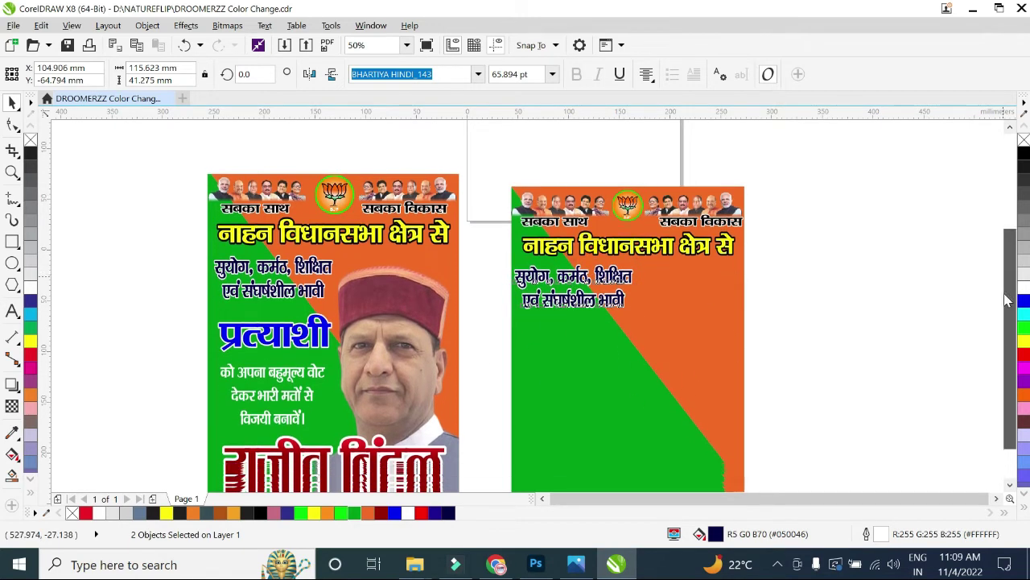
{"action": "scroll", "coordinate": [986, 287], "scroll_direction": "down", "scroll_amount": 1}
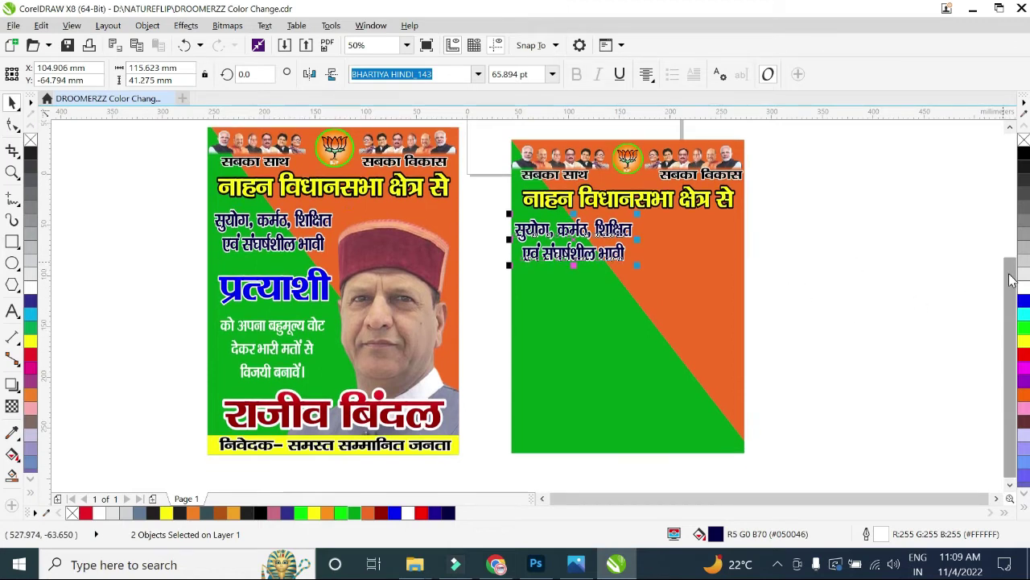
- Copy the blue प्रत्याशी heading, vote appeal and candidate's name onto the new poster
{"action": "left_click", "coordinate": [953, 260]}
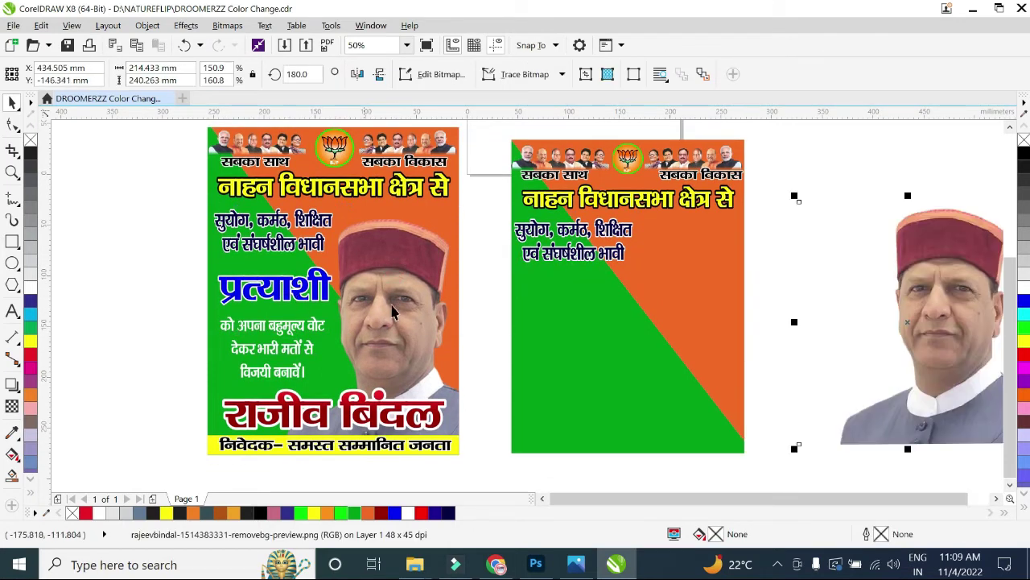
{"action": "key", "text": "Escape"}
{"action": "left_click", "coordinate": [291, 294]}
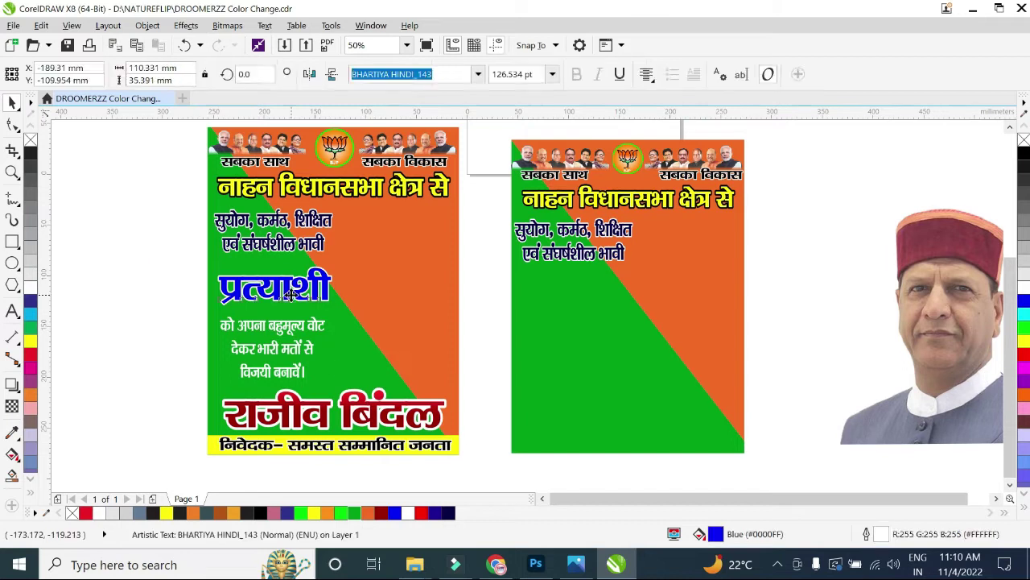
{"action": "left_click_drag", "start_coordinate": [291, 283], "coordinate": [596, 293]}
{"action": "left_click_drag", "start_coordinate": [272, 348], "coordinate": [578, 378]}
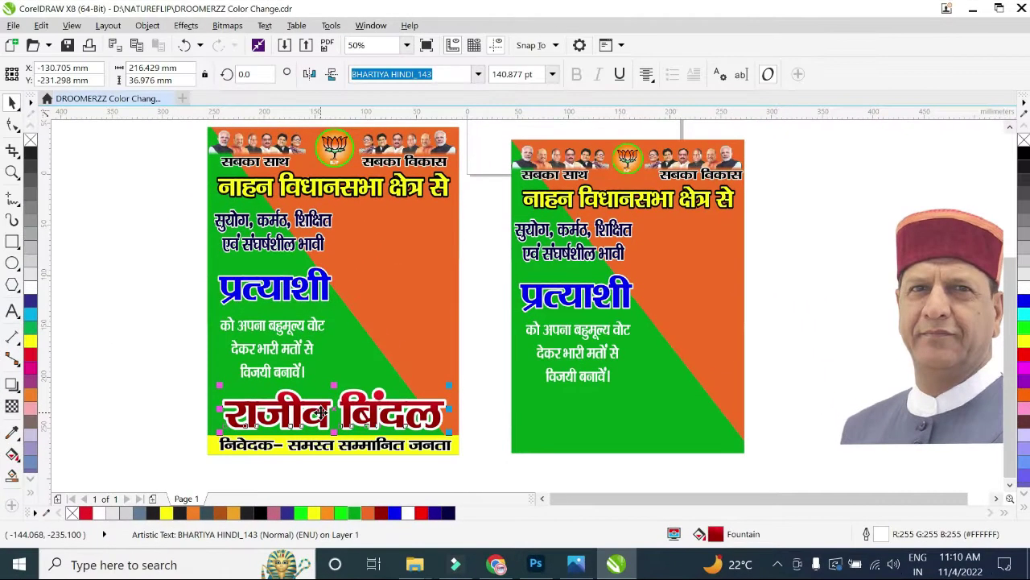
{"action": "left_click_drag", "start_coordinate": [334, 412], "coordinate": [613, 416]}
- Fill the candidate's name on the new poster with bright red (R255 G0 B0)
{"action": "right_click", "coordinate": [613, 416]}
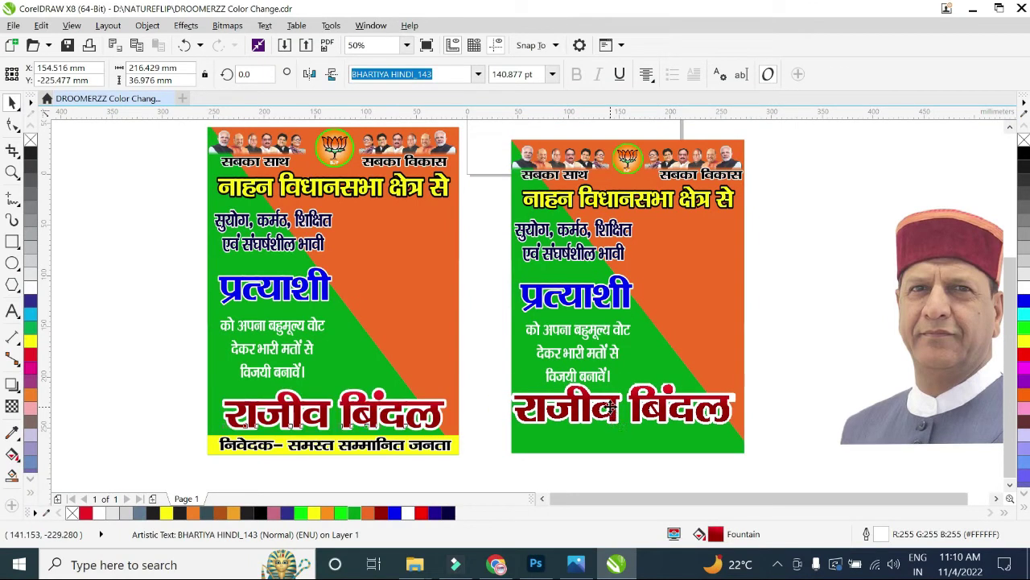
{"action": "key", "text": "Escape"}
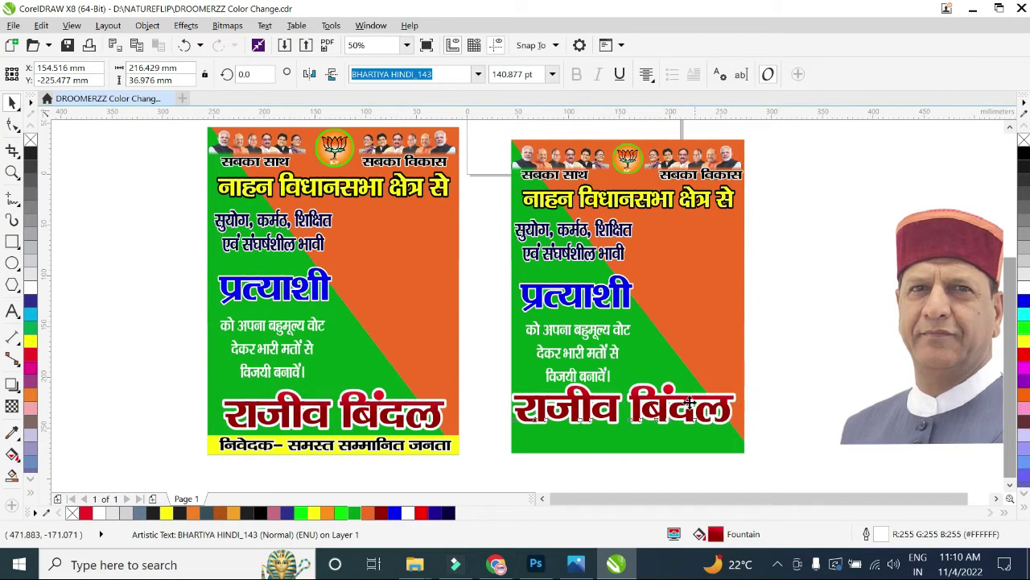
{"action": "scroll", "coordinate": [680, 463], "scroll_direction": "up", "scroll_amount": 2}
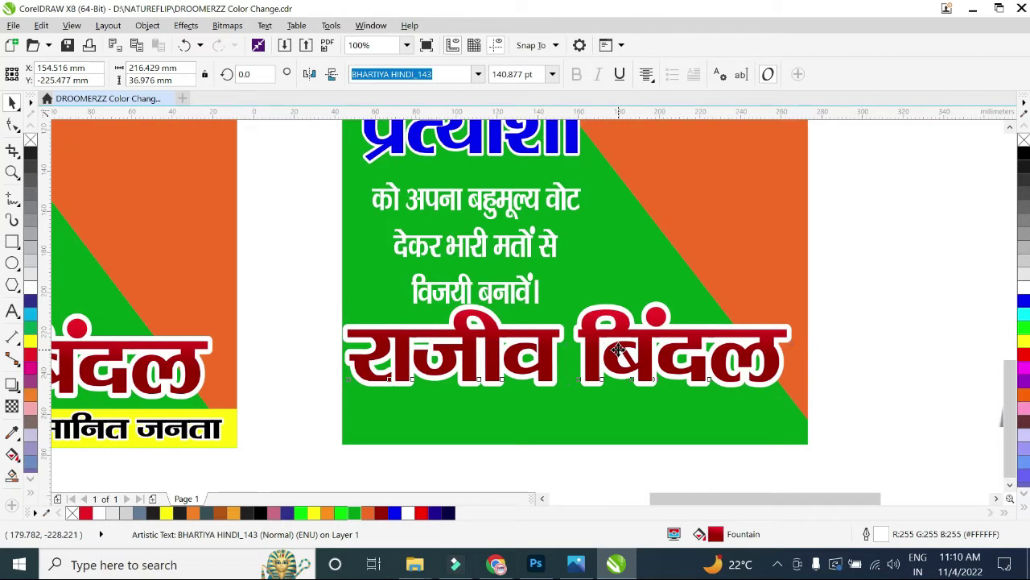
{"action": "left_click", "coordinate": [624, 363]}
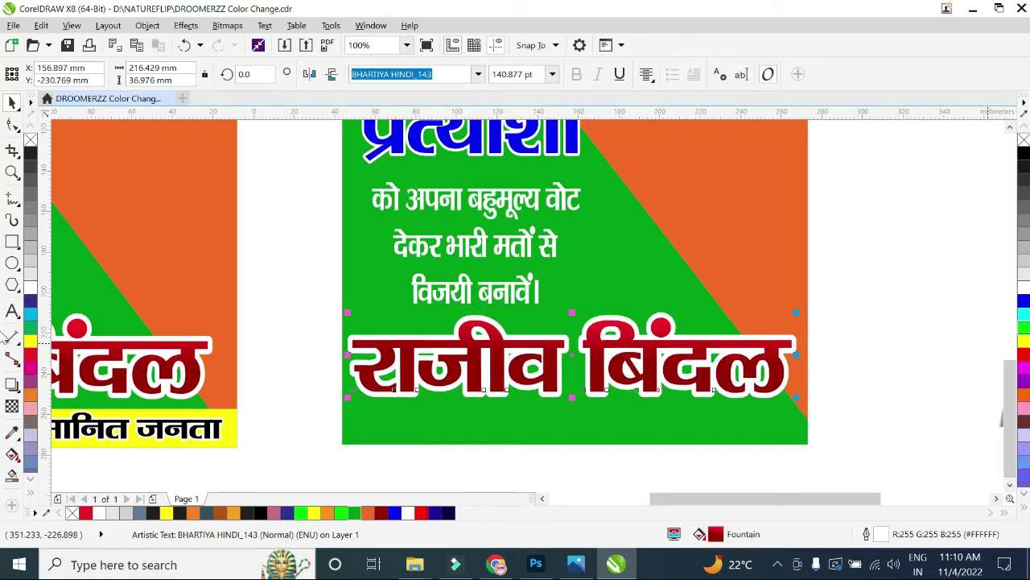
{"action": "left_click", "coordinate": [1024, 355]}
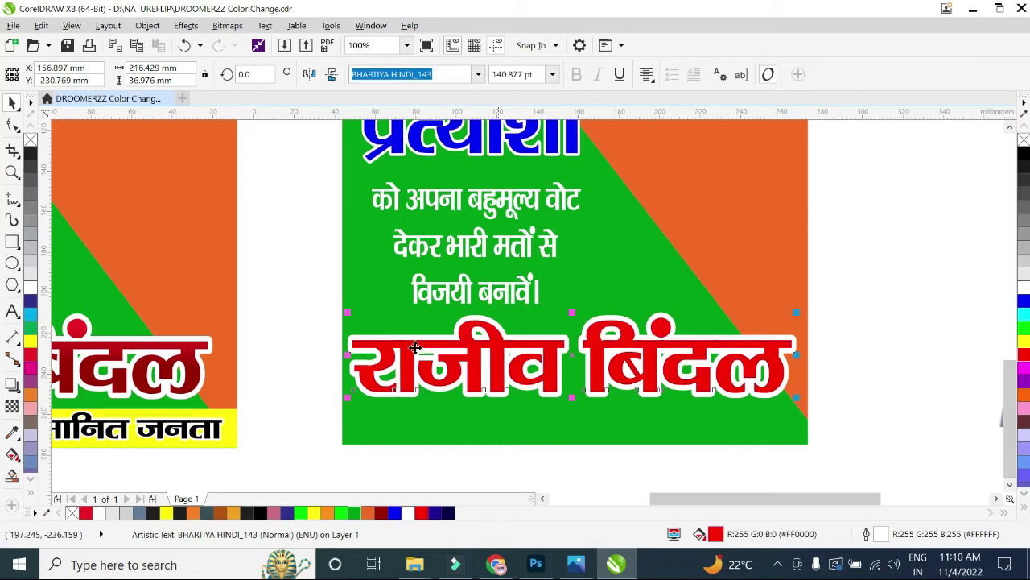
- Drag a vertical fountain fill over the candidate name and make its bottom colour dark maroon
{"action": "left_click", "coordinate": [12, 453]}
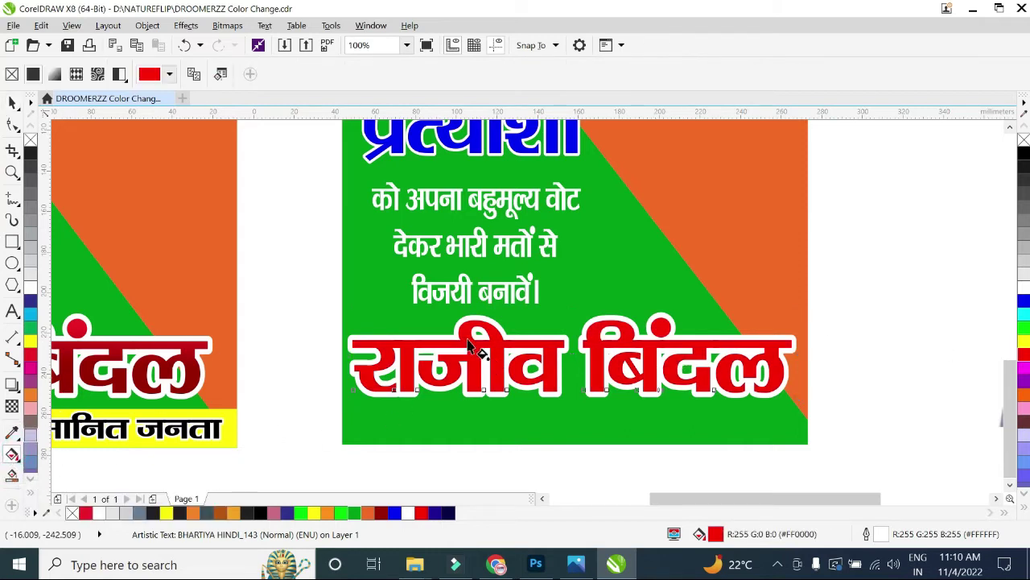
{"action": "left_click_drag", "start_coordinate": [551, 343], "coordinate": [552, 394]}
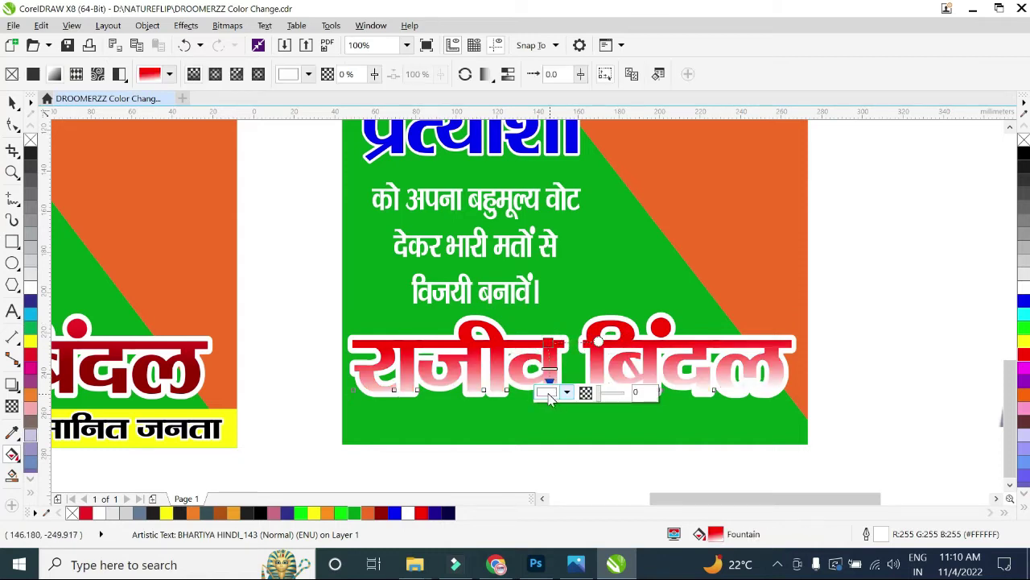
{"action": "left_click", "coordinate": [548, 393]}
{"action": "left_click", "coordinate": [637, 314]}
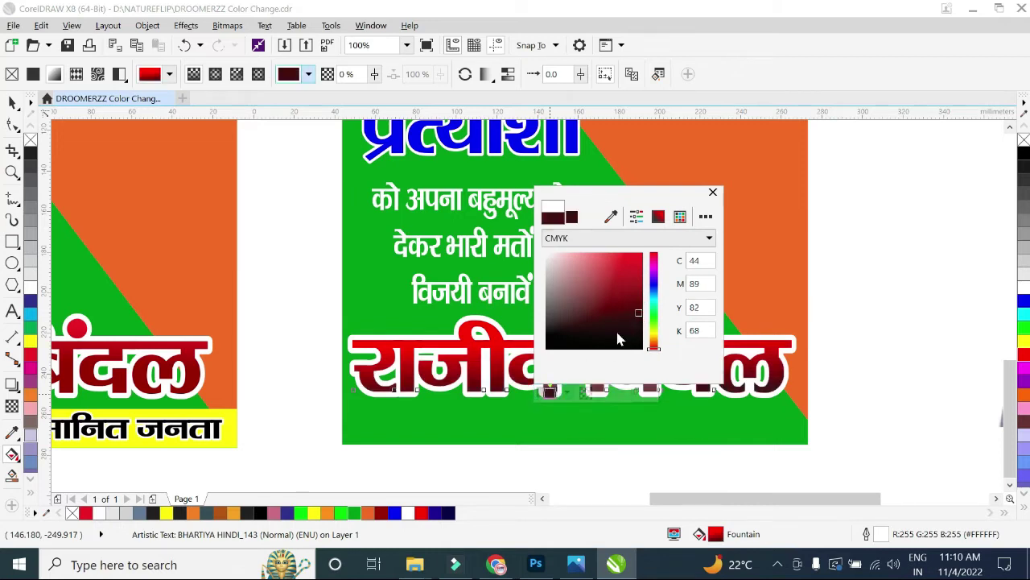
{"action": "left_click", "coordinate": [704, 380]}
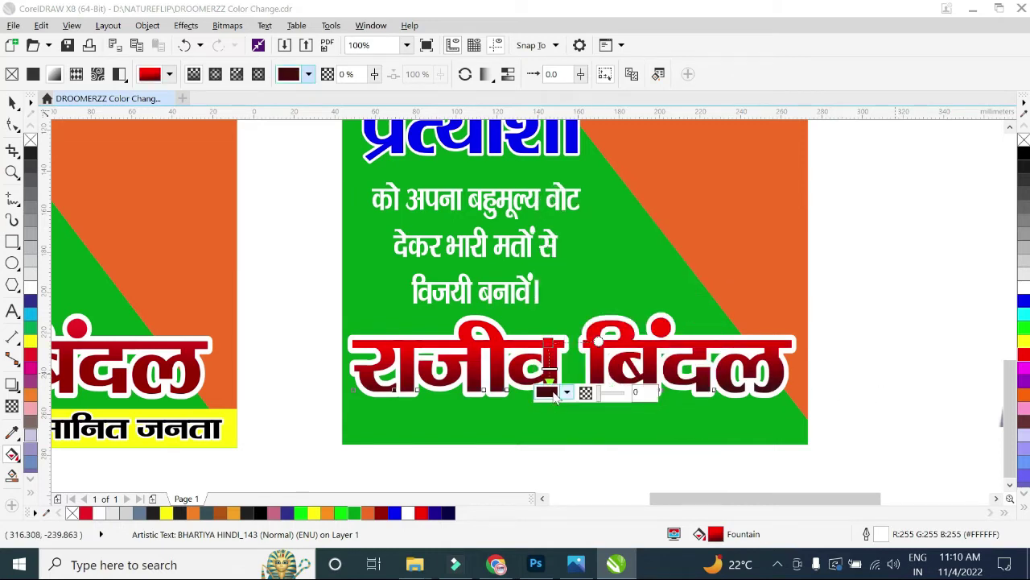
- Set the gradient's top colour to red, discarding the trial blue top and navy middle node
{"action": "left_click", "coordinate": [551, 343]}
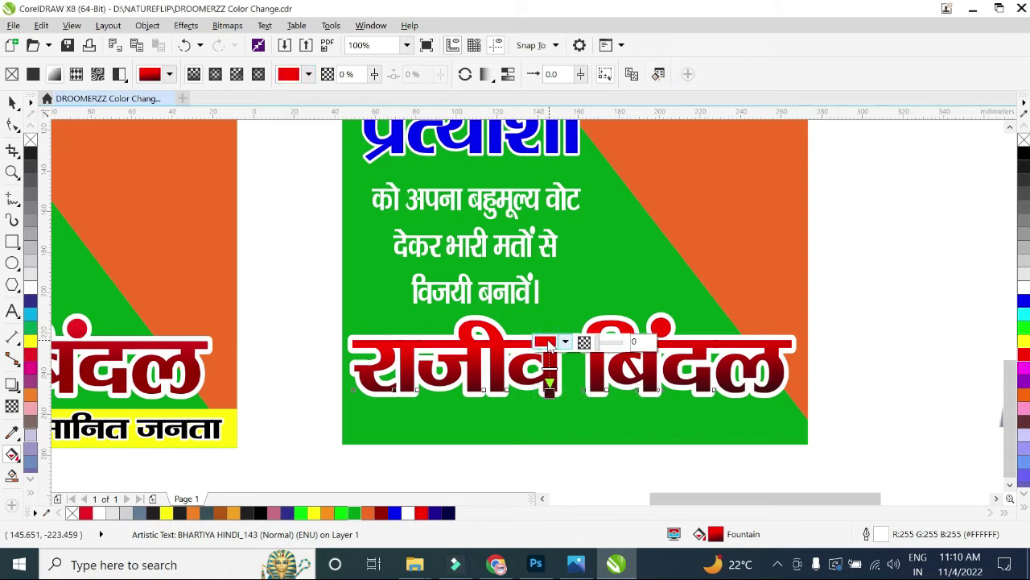
{"action": "left_click", "coordinate": [549, 344]}
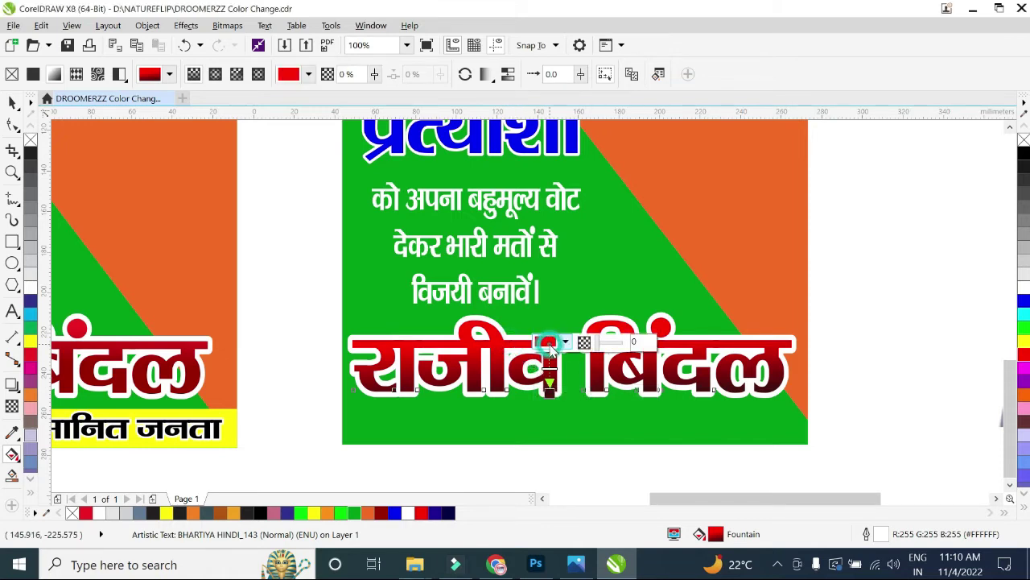
{"action": "left_click", "coordinate": [1023, 301]}
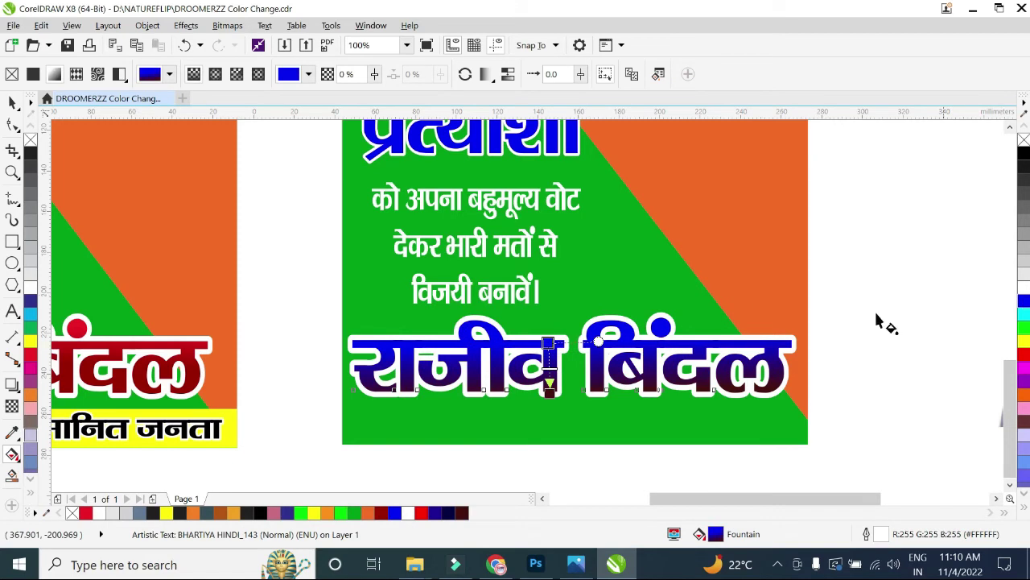
{"action": "scroll", "coordinate": [547, 378], "scroll_direction": "up", "scroll_amount": 2}
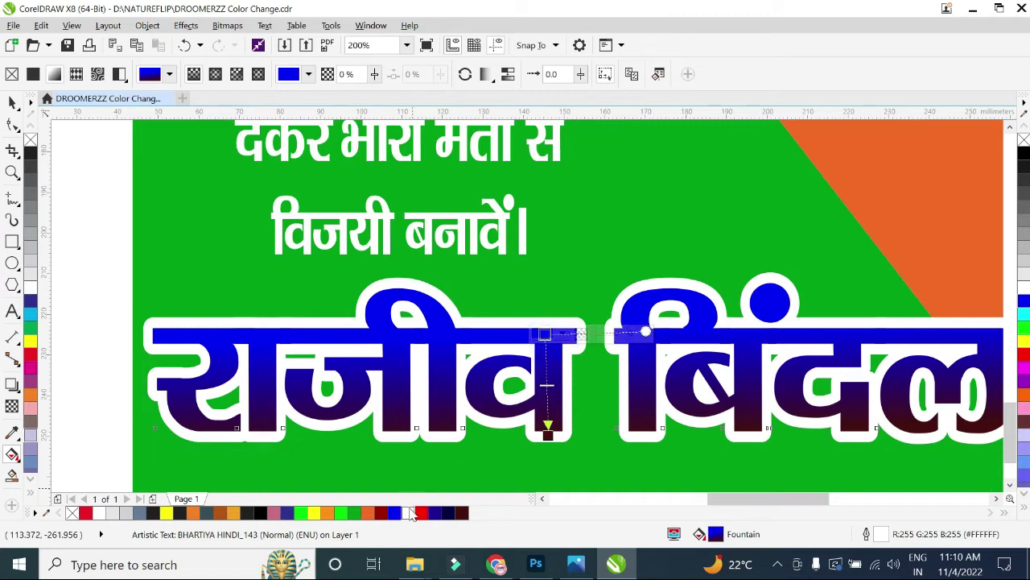
{"action": "left_click", "coordinate": [419, 514]}
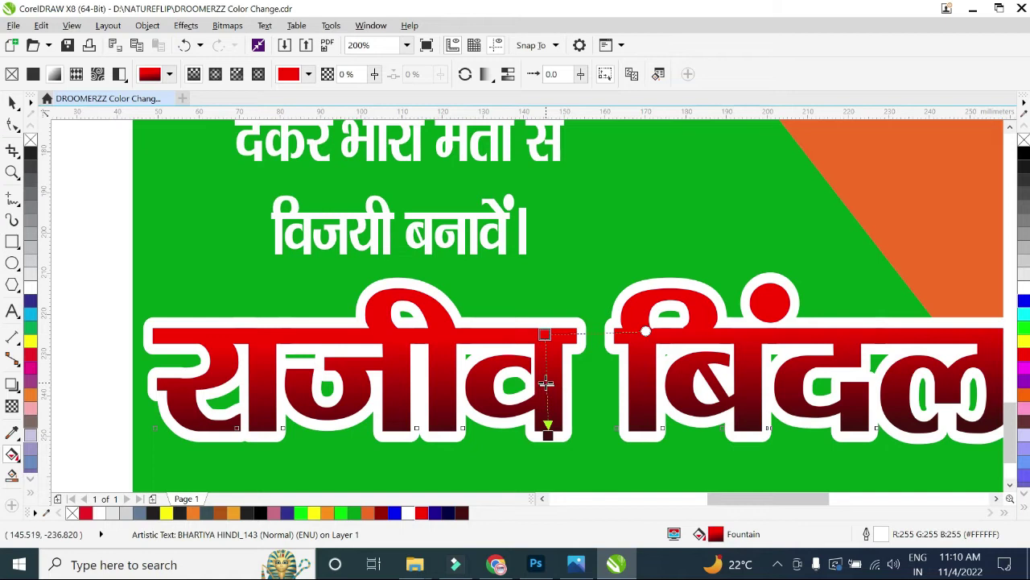
{"action": "double_click", "coordinate": [547, 377]}
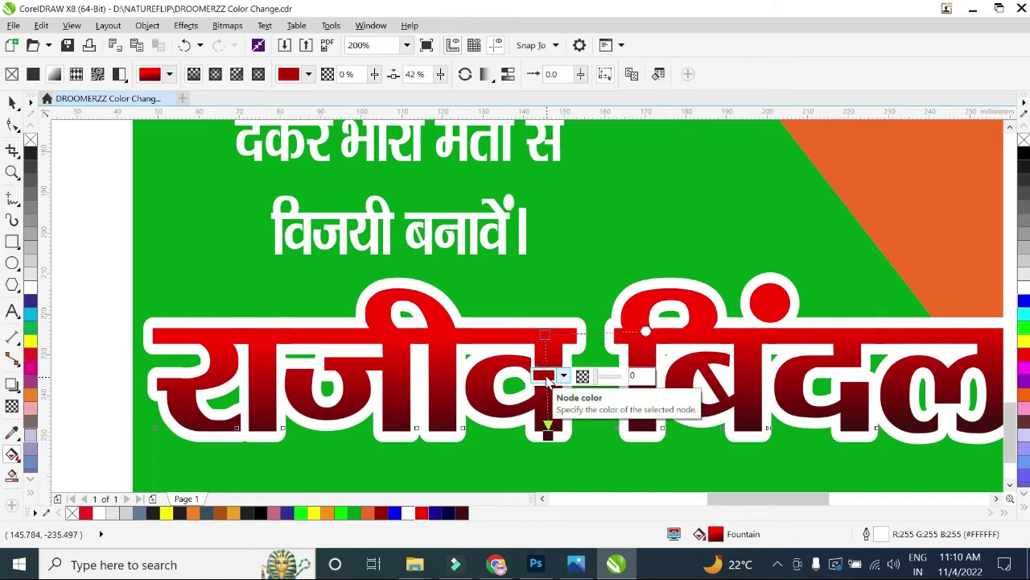
{"action": "left_click", "coordinate": [445, 512]}
{"action": "scroll", "coordinate": [520, 422], "scroll_direction": "down", "scroll_amount": 1}
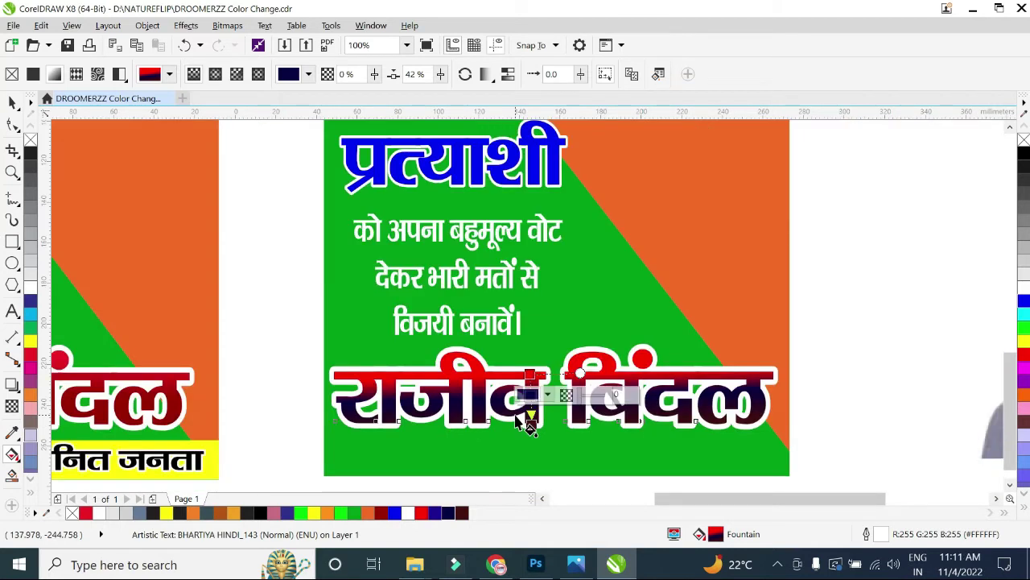
{"action": "key", "text": "ctrl+z"}
{"action": "left_click", "coordinate": [13, 101]}
- Draw a wide rectangle across the poster's bottom edge and fill it yellow
{"action": "scroll", "coordinate": [367, 445], "scroll_direction": "down", "scroll_amount": 1}
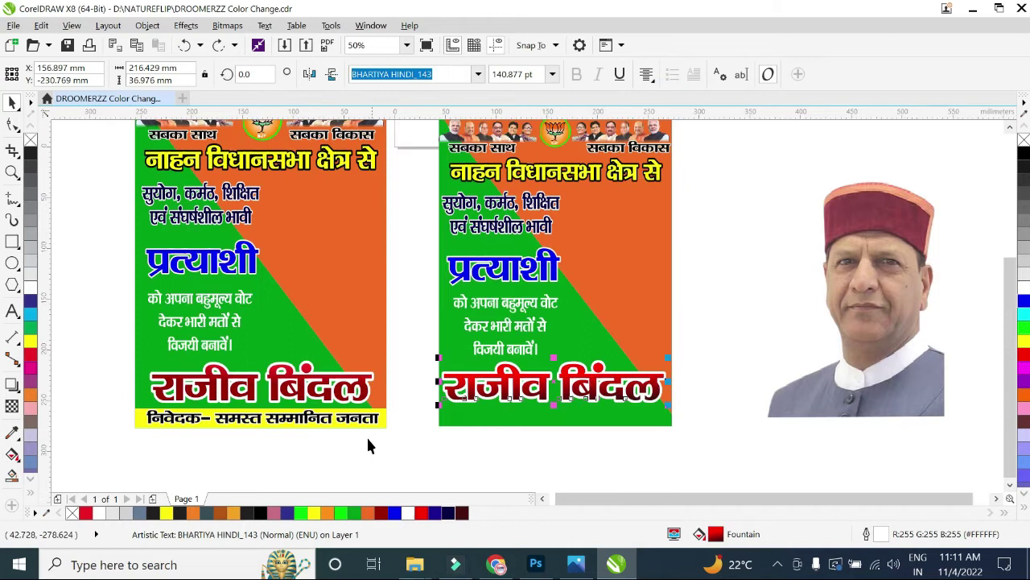
{"action": "scroll", "coordinate": [542, 431], "scroll_direction": "up", "scroll_amount": 1}
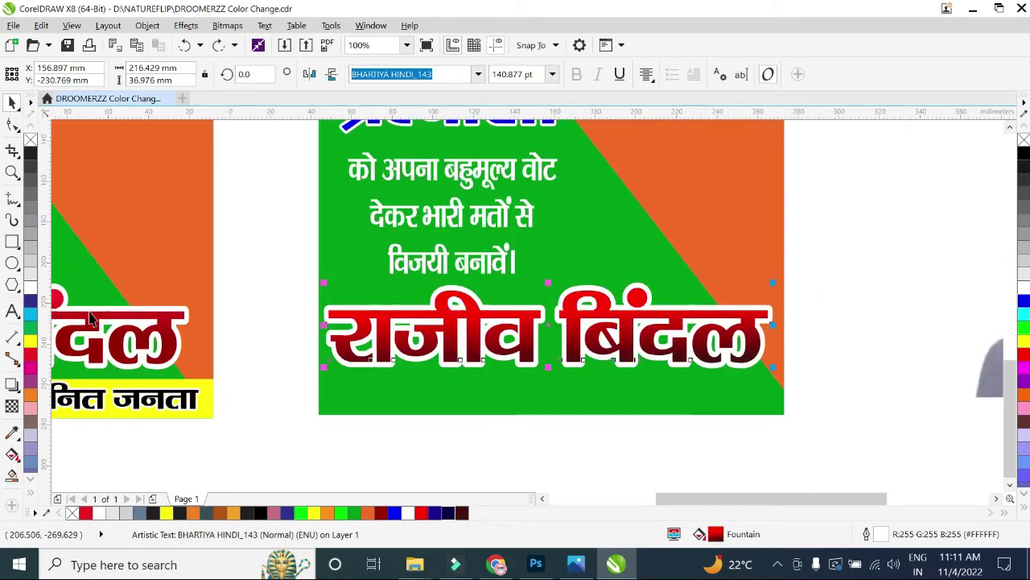
{"action": "left_click_drag", "start_coordinate": [317, 387], "coordinate": [785, 415]}
{"action": "left_click", "coordinate": [14, 103]}
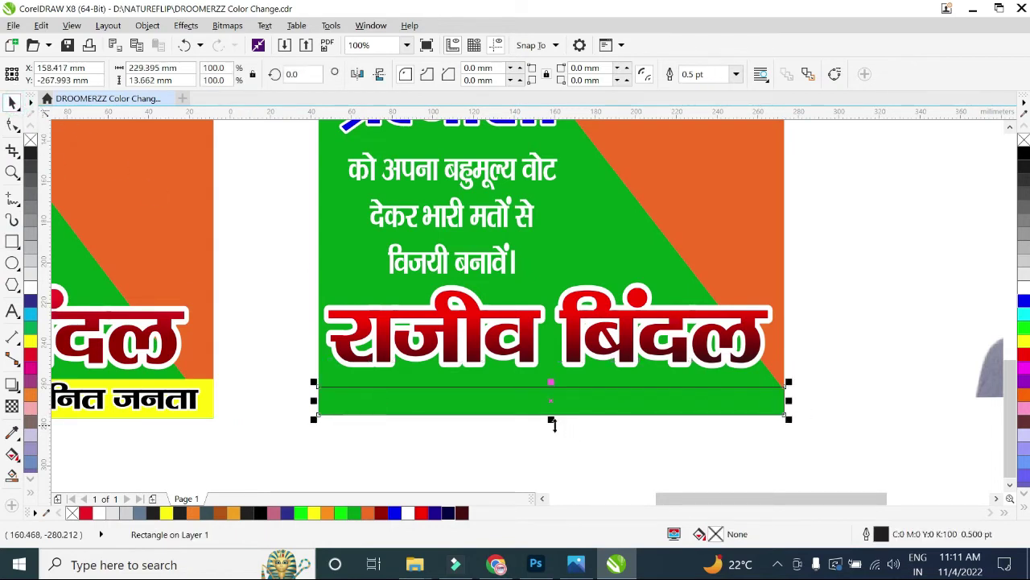
{"action": "left_click", "coordinate": [1027, 343]}
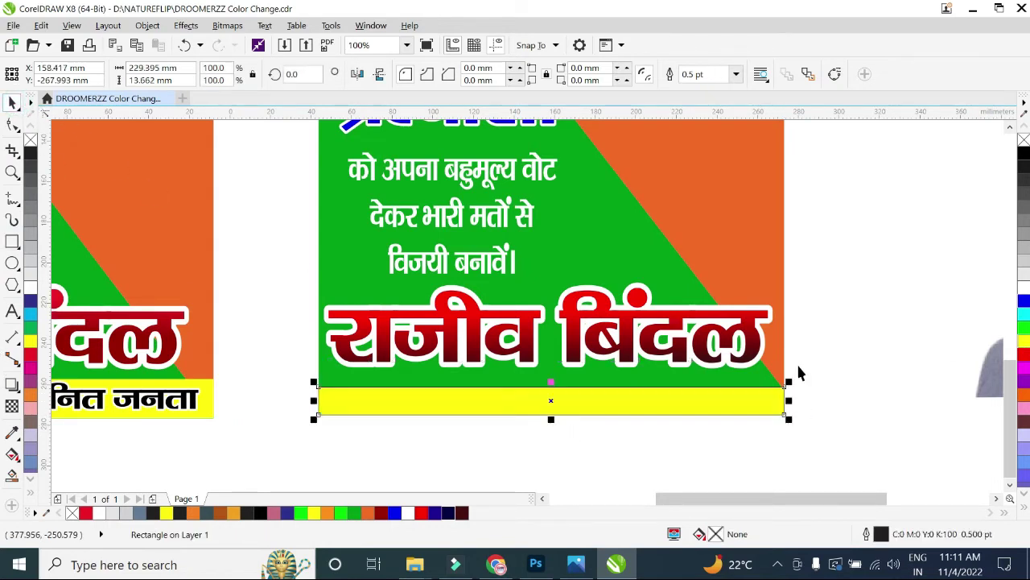
{"action": "left_click", "coordinate": [702, 447]}
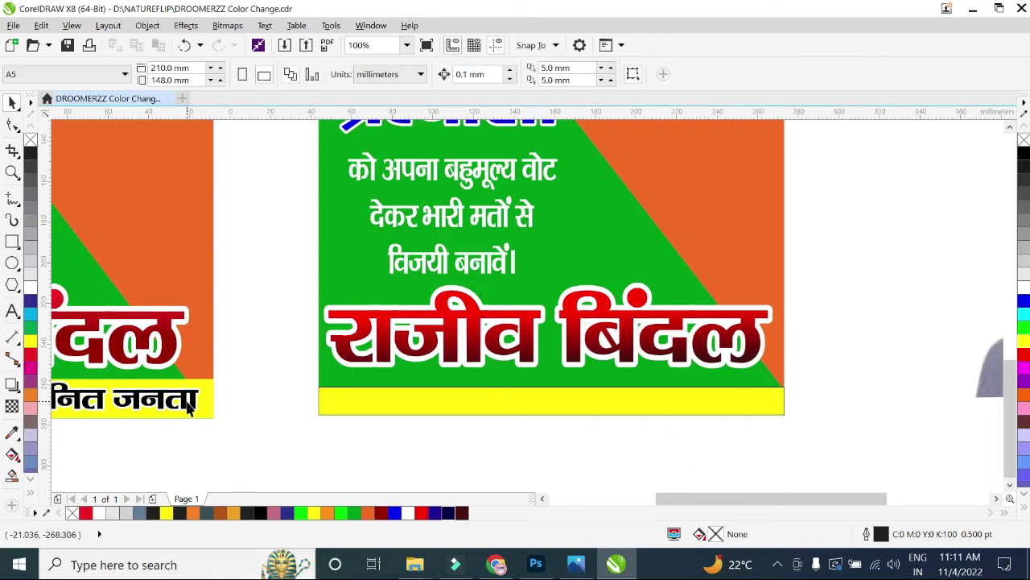
- Move the 'निवेदक– समस्त सम्मानित जनता' line onto the yellow bar and shrink it to fit
{"action": "left_click_drag", "start_coordinate": [190, 409], "coordinate": [763, 417]}
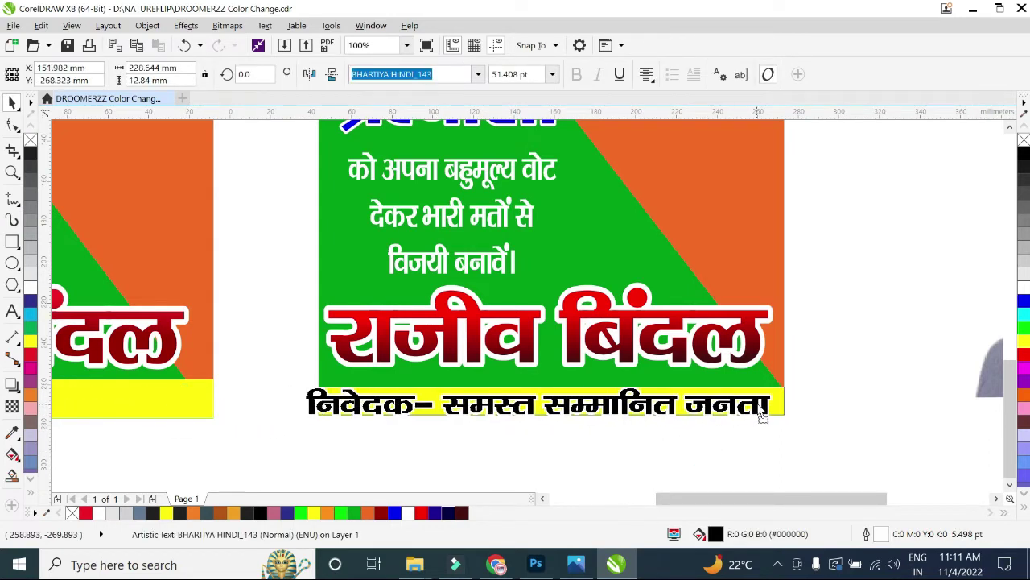
{"action": "scroll", "coordinate": [632, 400], "scroll_direction": "up", "scroll_amount": 2}
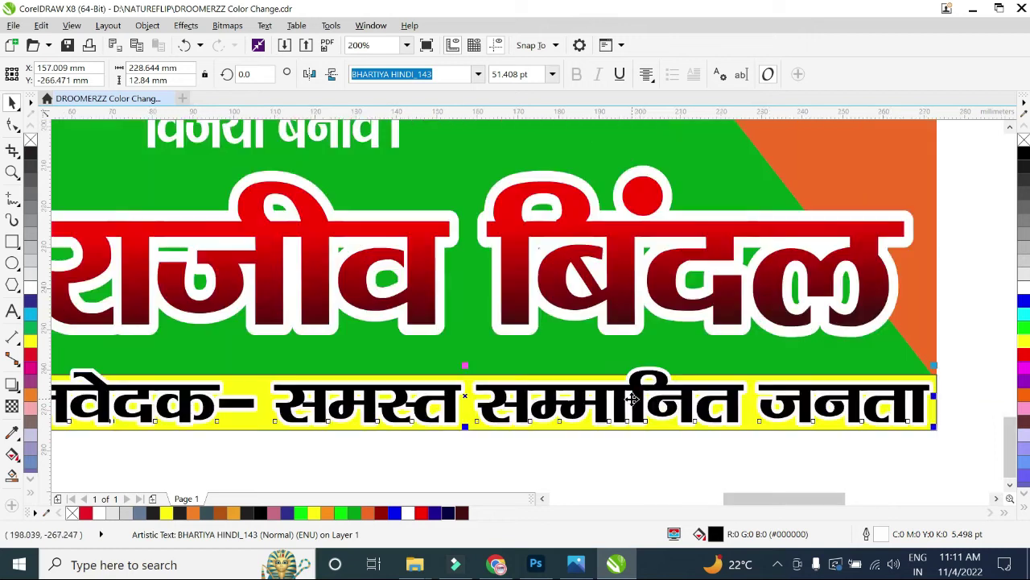
{"action": "left_click_drag", "start_coordinate": [936, 359], "coordinate": [828, 402]}
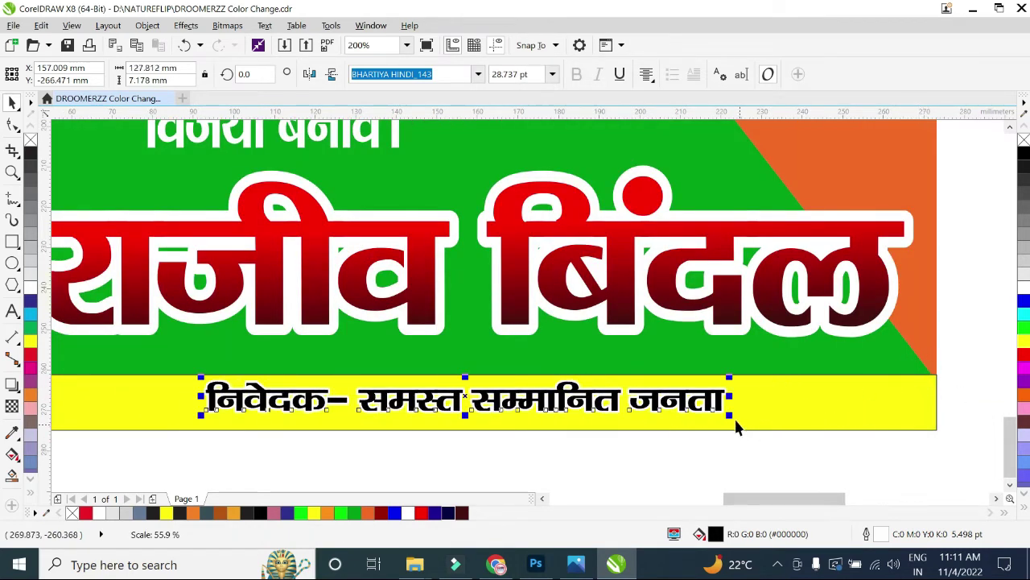
{"action": "left_click_drag", "start_coordinate": [829, 403], "coordinate": [773, 428]}
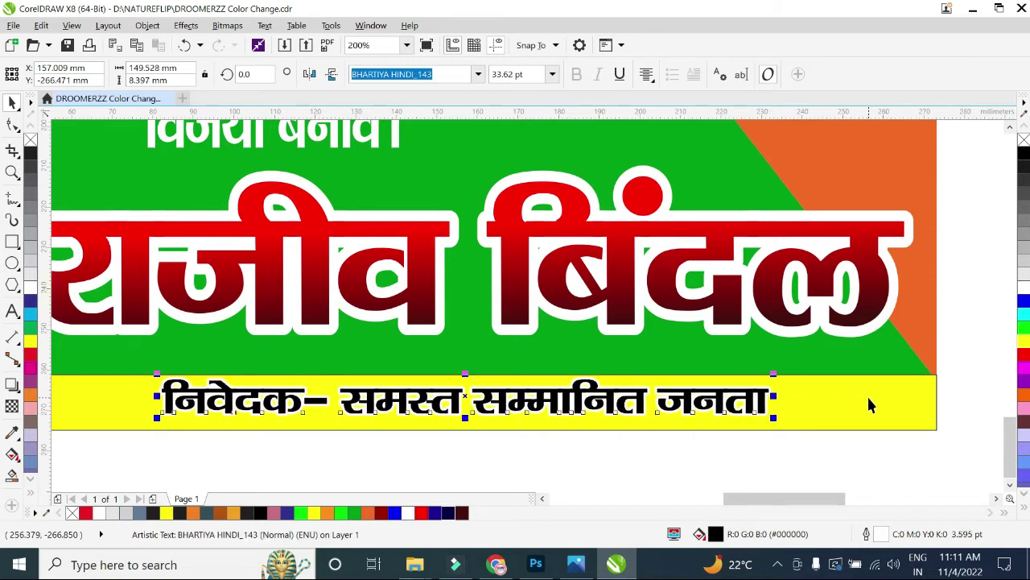
- Centre the slogan on the yellow strip and stretch it to about 172 mm wide
{"action": "left_click", "coordinate": [876, 396], "text": "shift"}
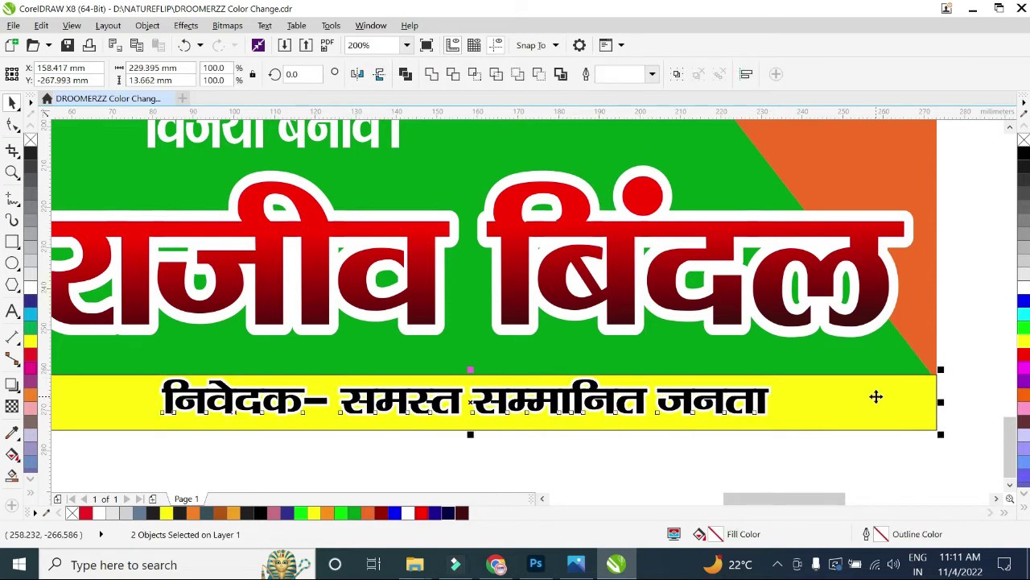
{"action": "key", "text": "c"}
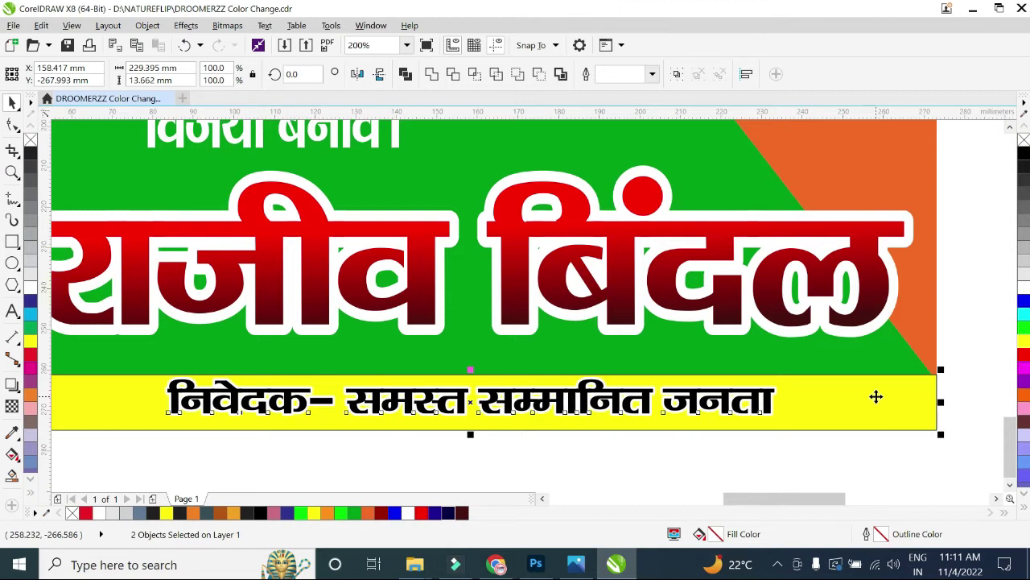
{"action": "key", "text": "e"}
{"action": "scroll", "coordinate": [731, 413], "scroll_direction": "down", "scroll_amount": 2}
{"action": "left_click", "coordinate": [753, 436]}
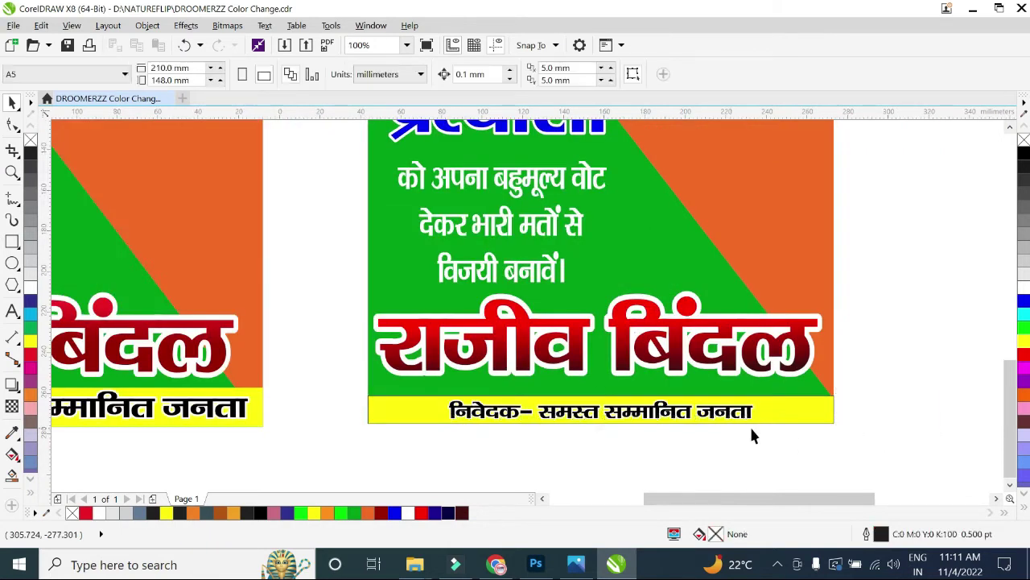
{"action": "left_click", "coordinate": [669, 413]}
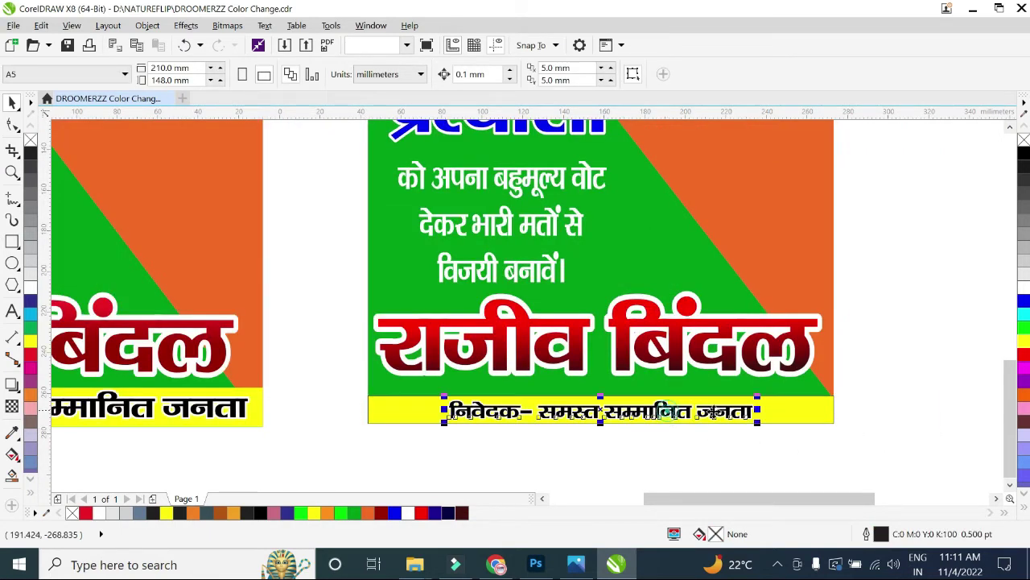
{"action": "left_click_drag", "start_coordinate": [757, 411], "coordinate": [802, 410]}
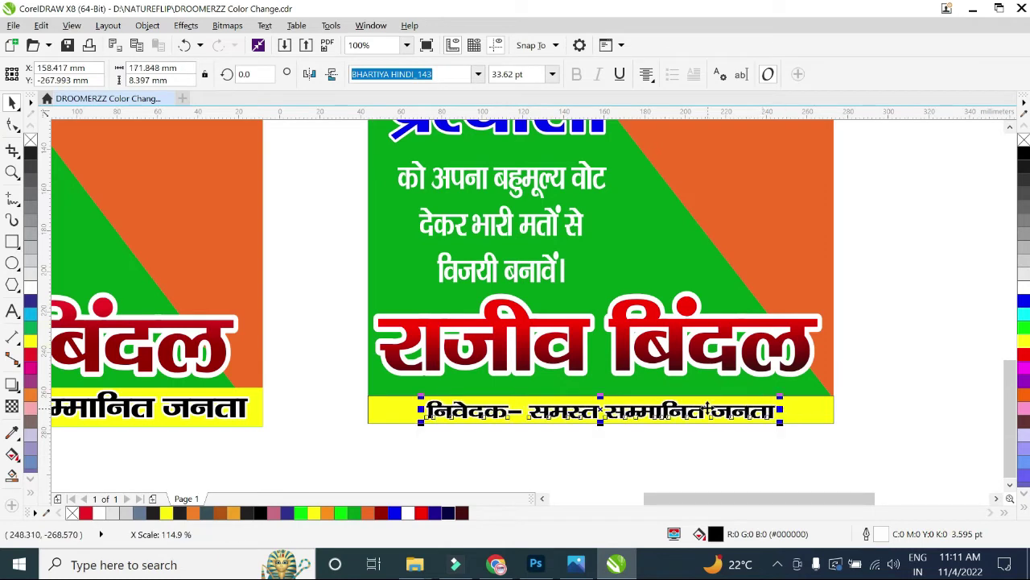
{"action": "scroll", "coordinate": [707, 407], "scroll_direction": "down", "scroll_amount": 2}
{"action": "scroll", "coordinate": [708, 394], "scroll_direction": "up", "scroll_amount": 1}
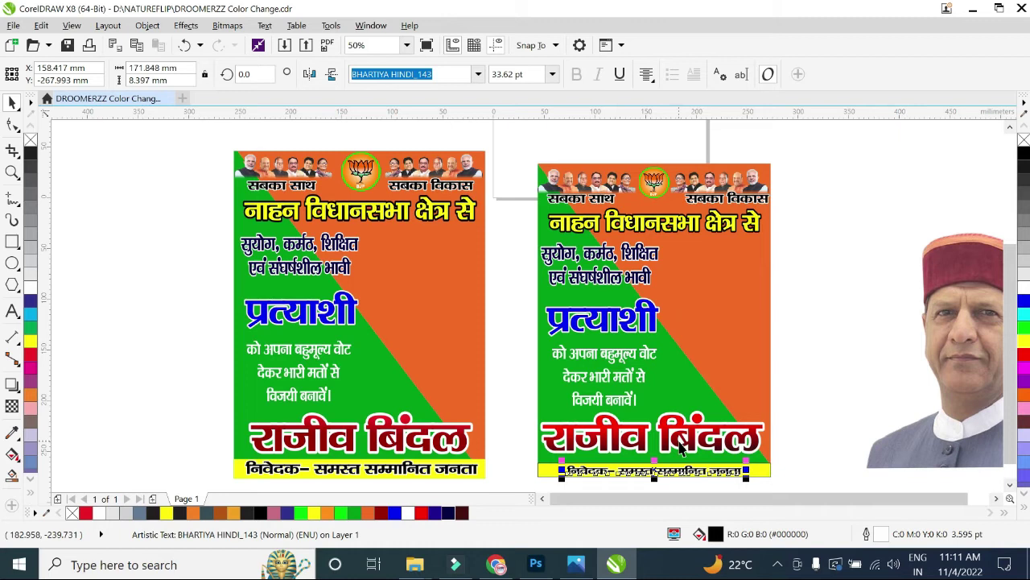
- Delete the old portrait photo beside the posters
{"action": "left_click", "coordinate": [944, 332]}
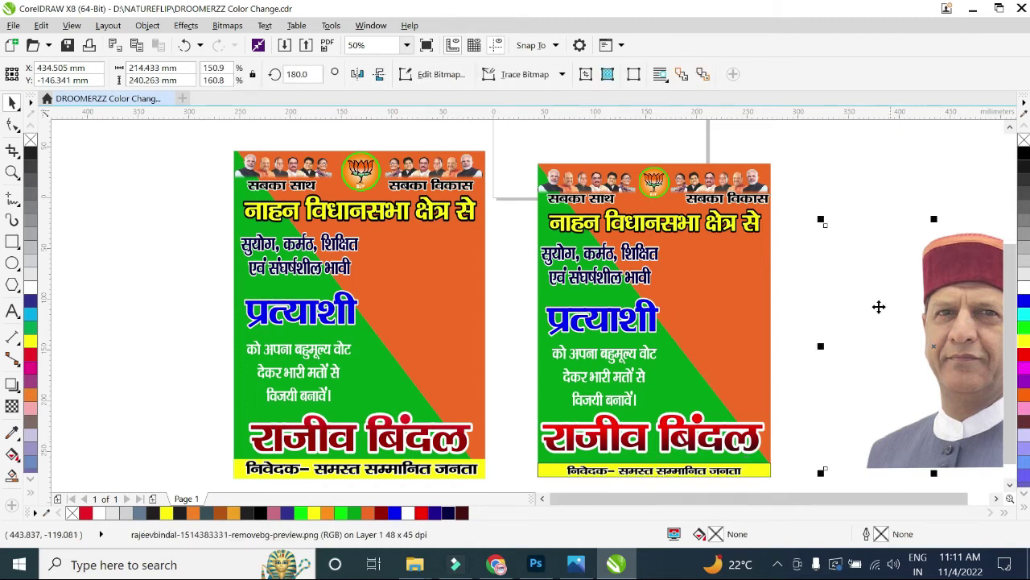
{"action": "scroll", "coordinate": [924, 319], "scroll_direction": "down", "scroll_amount": 3}
{"action": "key", "text": "Delete"}
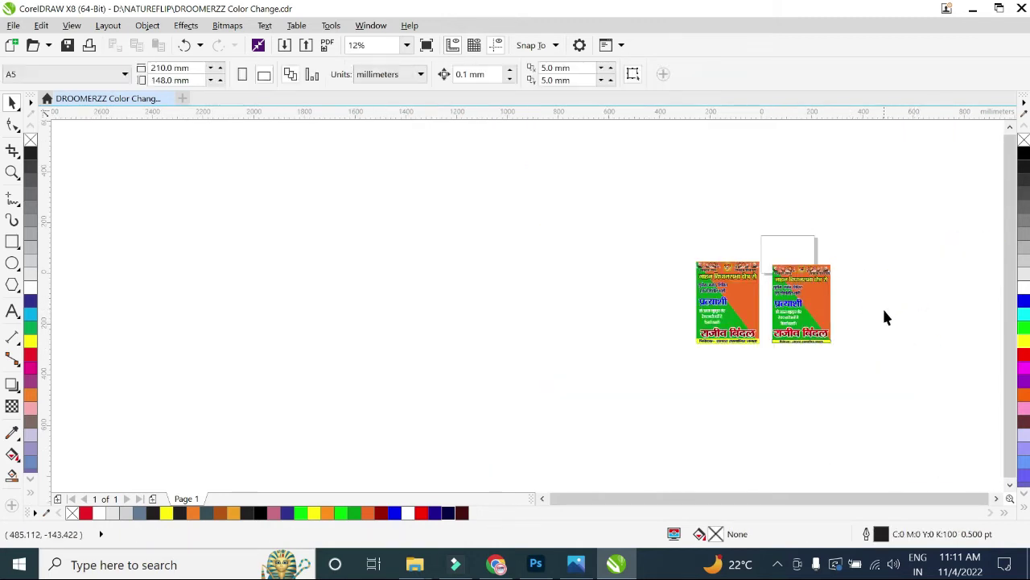
{"action": "scroll", "coordinate": [906, 322], "scroll_direction": "up", "scroll_amount": 3}
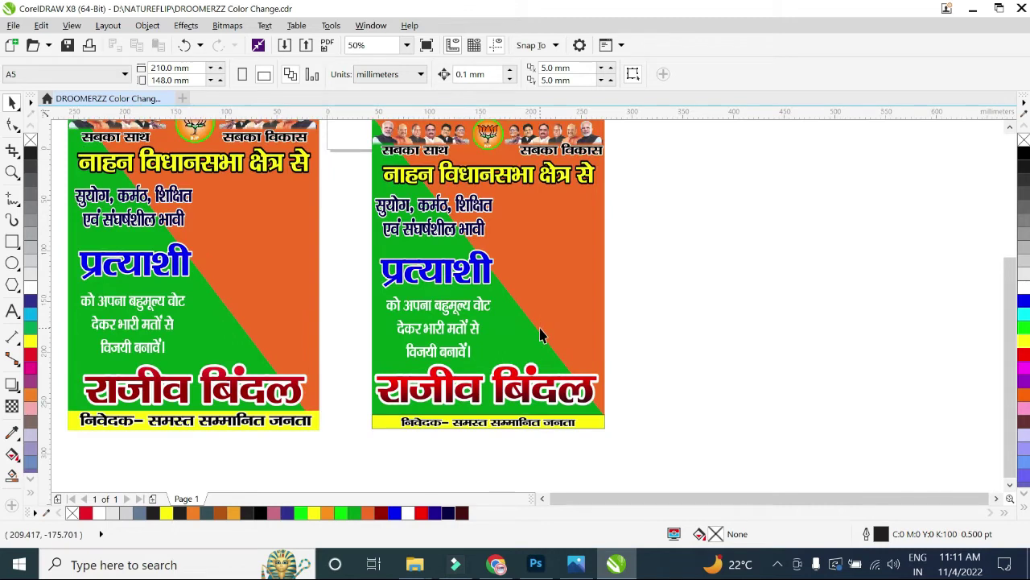
- Import the Png Chunao Condidate image from E:\Sabhasad Chunav 2022
{"action": "key", "text": "ctrl+i"}
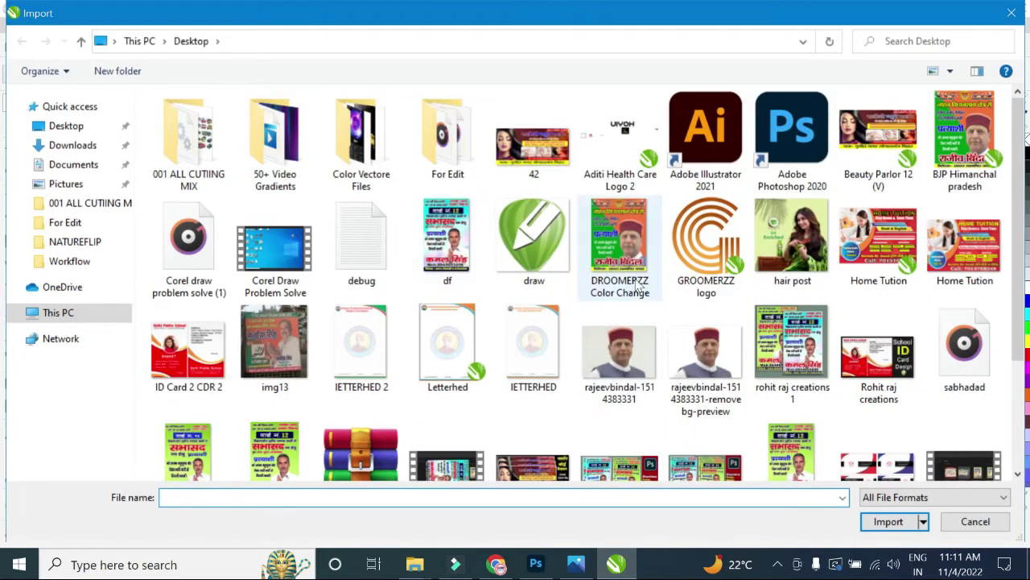
{"action": "scroll", "coordinate": [596, 274], "scroll_direction": "down", "scroll_amount": 2}
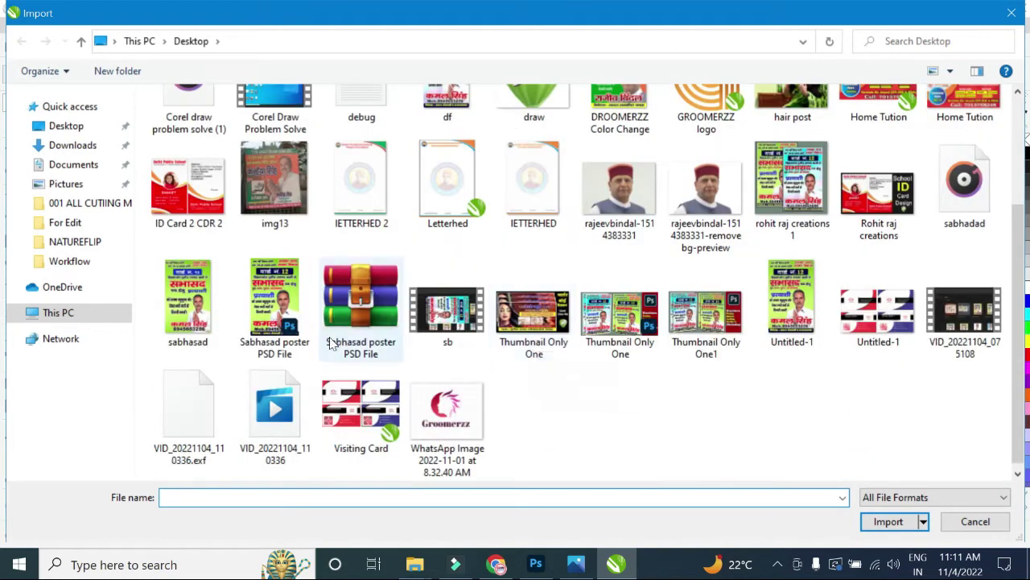
{"action": "left_click", "coordinate": [80, 321]}
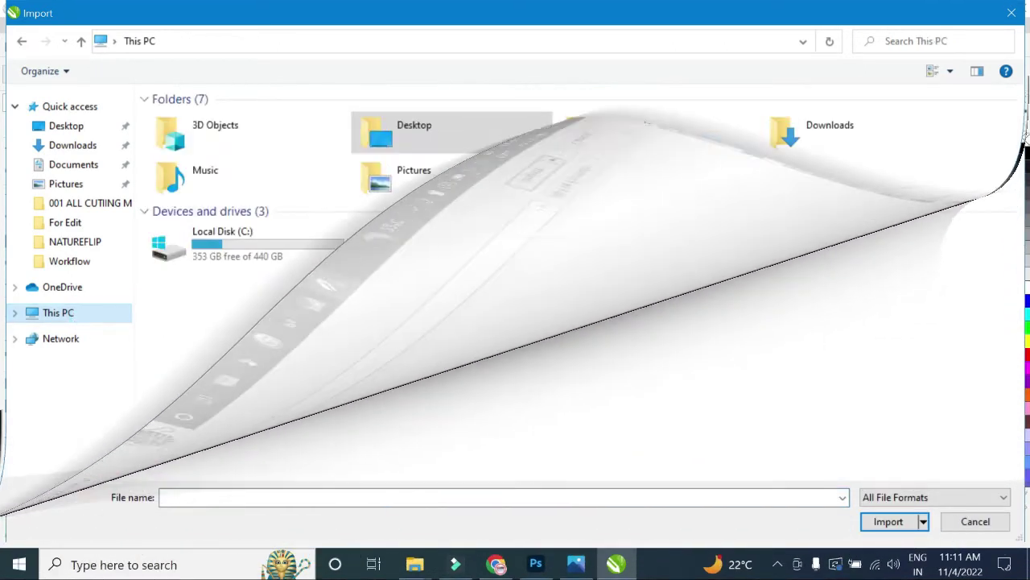
{"action": "left_click", "coordinate": [644, 231]}
{"action": "double_click", "coordinate": [643, 230]}
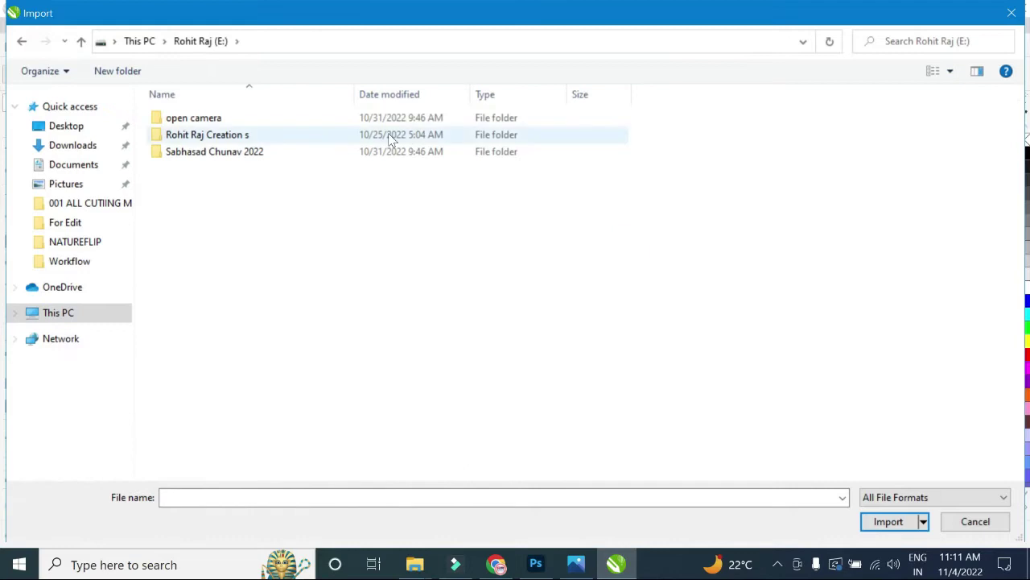
{"action": "double_click", "coordinate": [278, 156]}
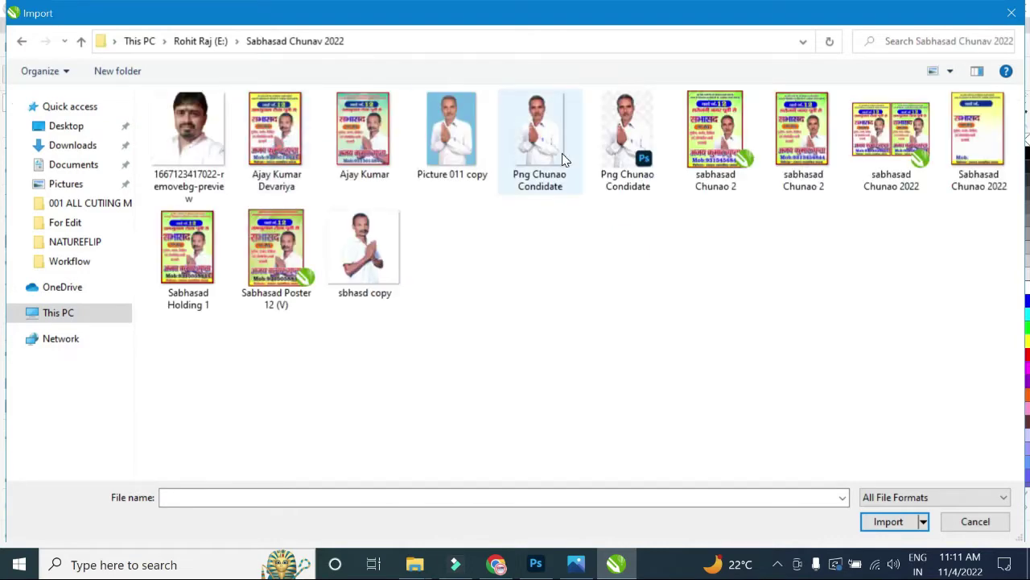
{"action": "left_click", "coordinate": [537, 145]}
{"action": "left_click", "coordinate": [871, 520]}
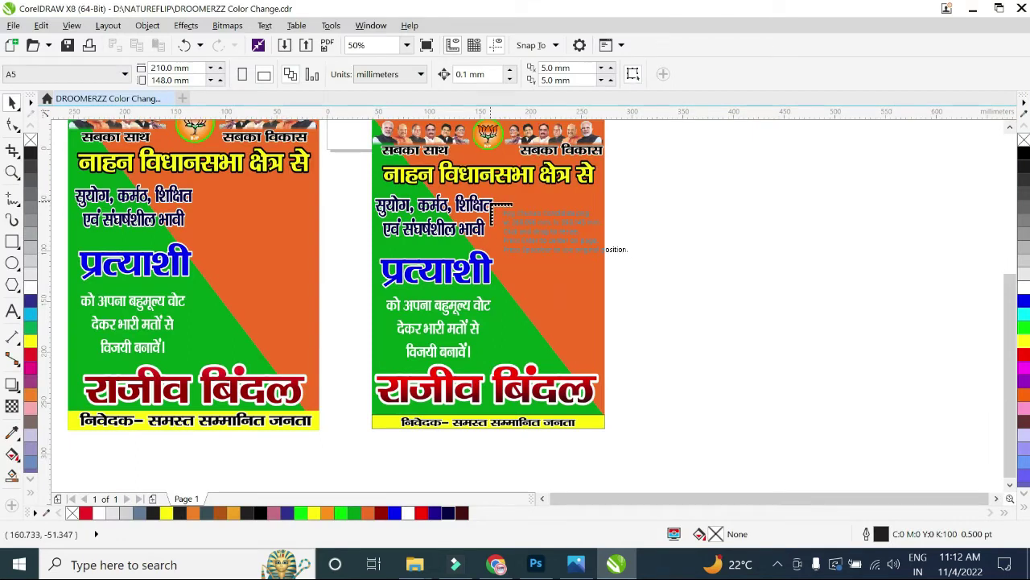
- Place the candidate photo on the right poster and enlarge it to about 59.5%
{"action": "left_click_drag", "start_coordinate": [648, 393], "coordinate": [612, 395]}
{"action": "left_click_drag", "start_coordinate": [536, 301], "coordinate": [539, 309]}
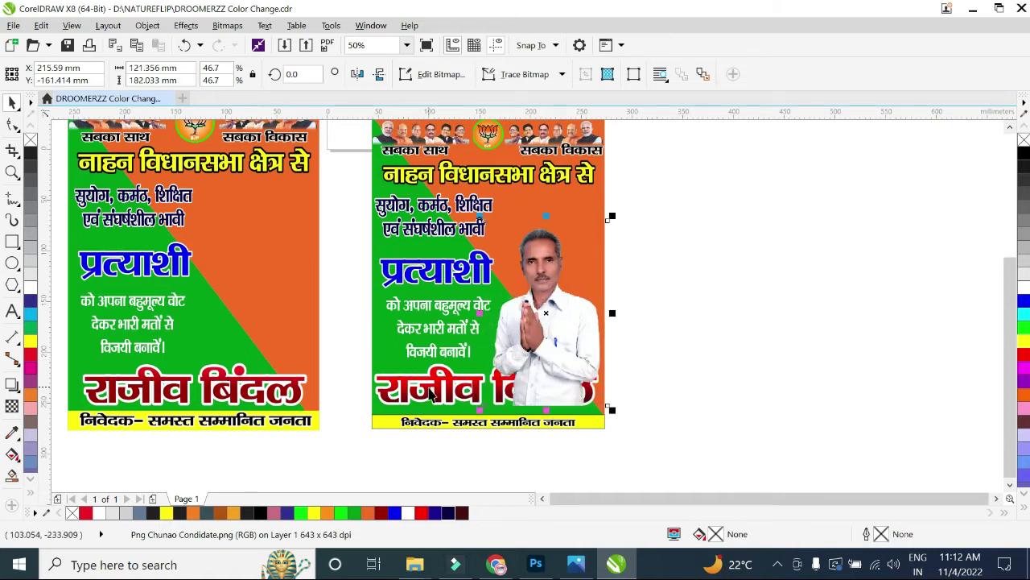
{"action": "left_click_drag", "start_coordinate": [559, 355], "coordinate": [563, 375]}
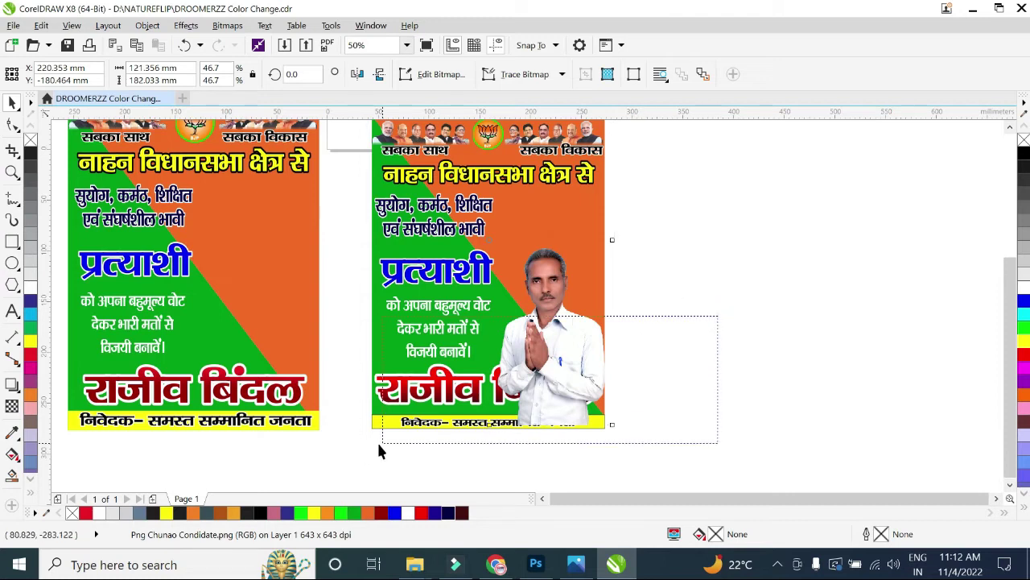
{"action": "left_click_drag", "start_coordinate": [639, 396], "coordinate": [339, 460]}
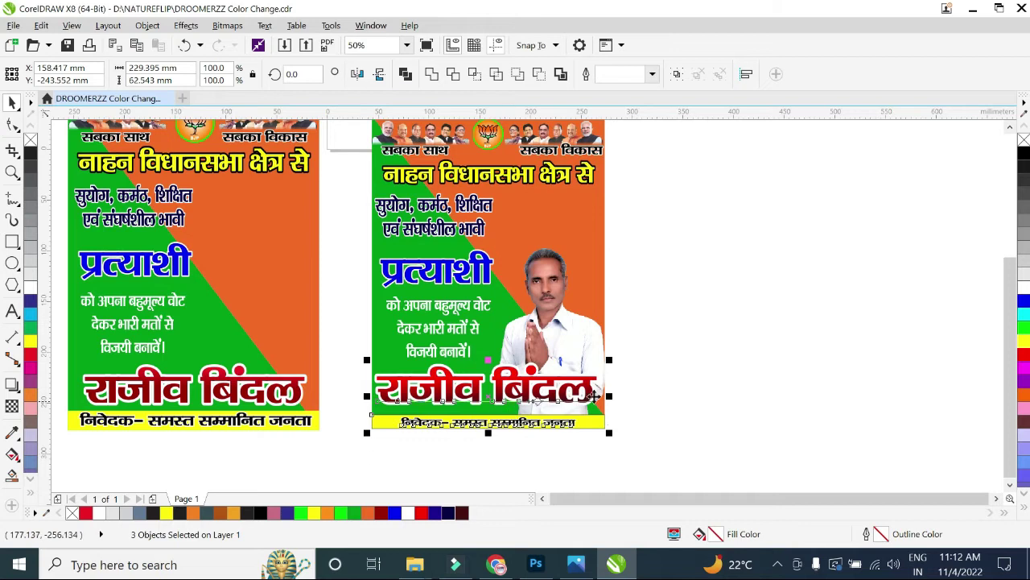
{"action": "left_click", "coordinate": [699, 358]}
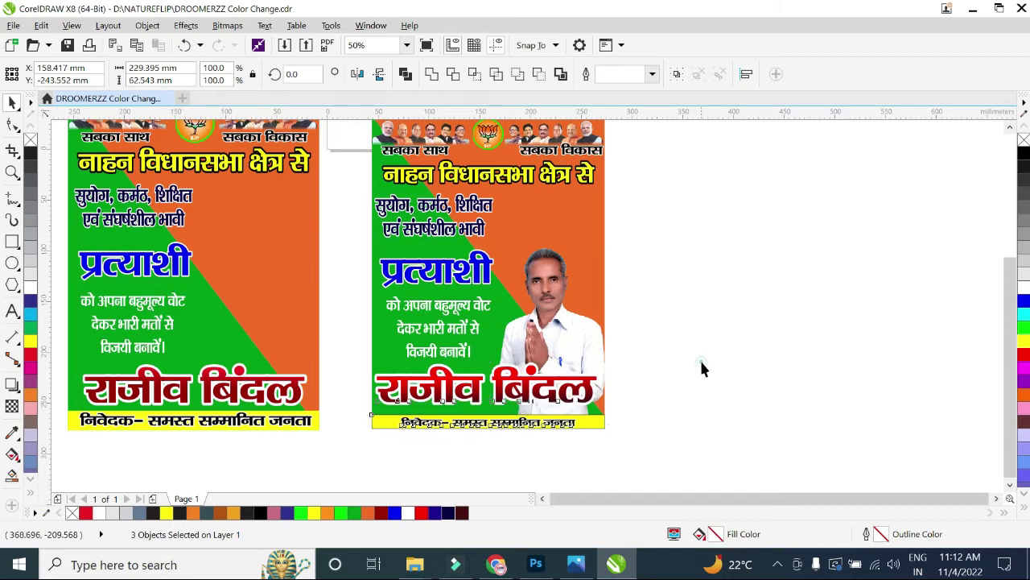
{"action": "left_click", "coordinate": [545, 273]}
{"action": "left_click_drag", "start_coordinate": [485, 237], "coordinate": [451, 183]}
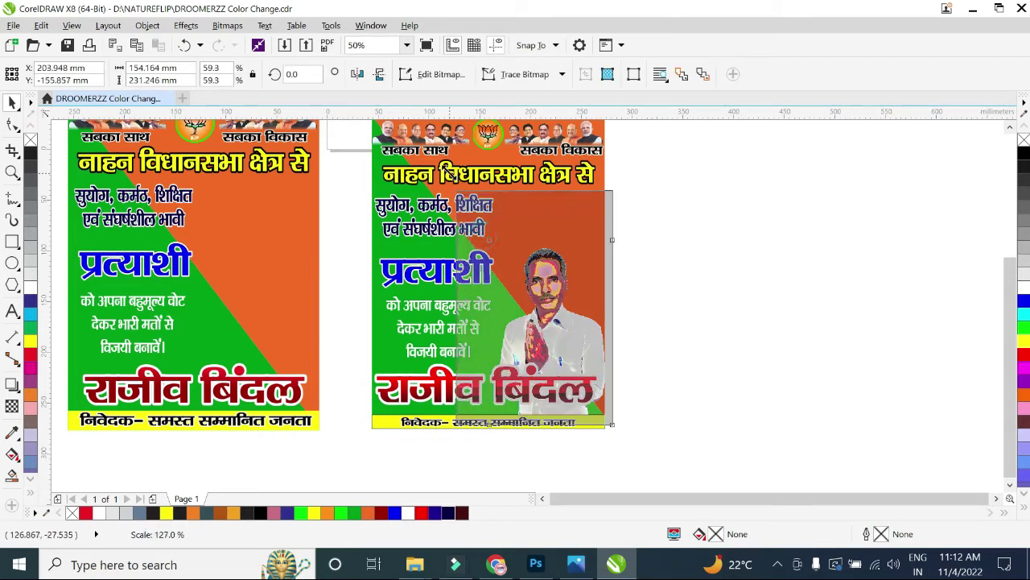
{"action": "left_click_drag", "start_coordinate": [545, 297], "coordinate": [551, 297]}
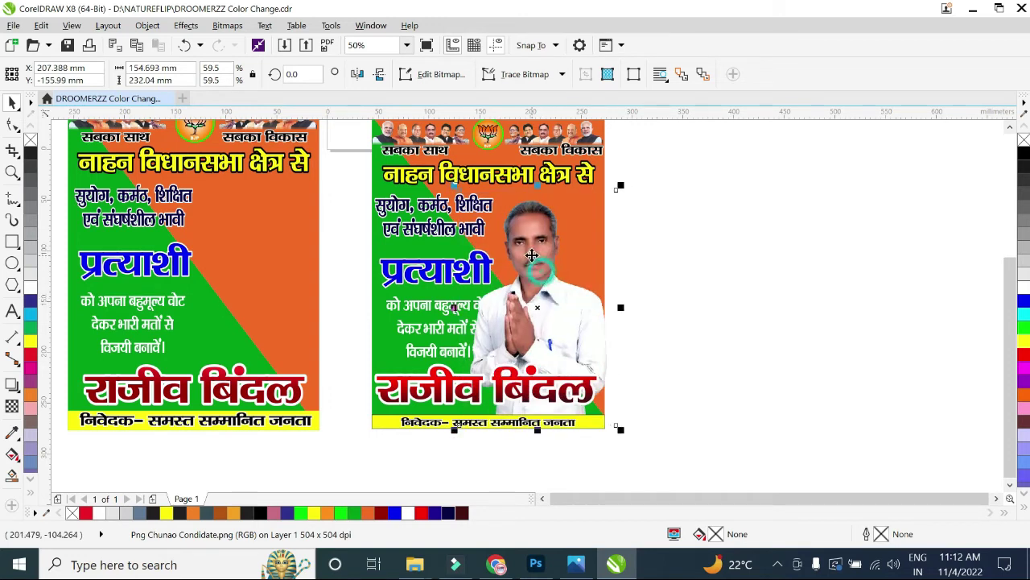
{"action": "left_click_drag", "start_coordinate": [539, 278], "coordinate": [538, 244]}
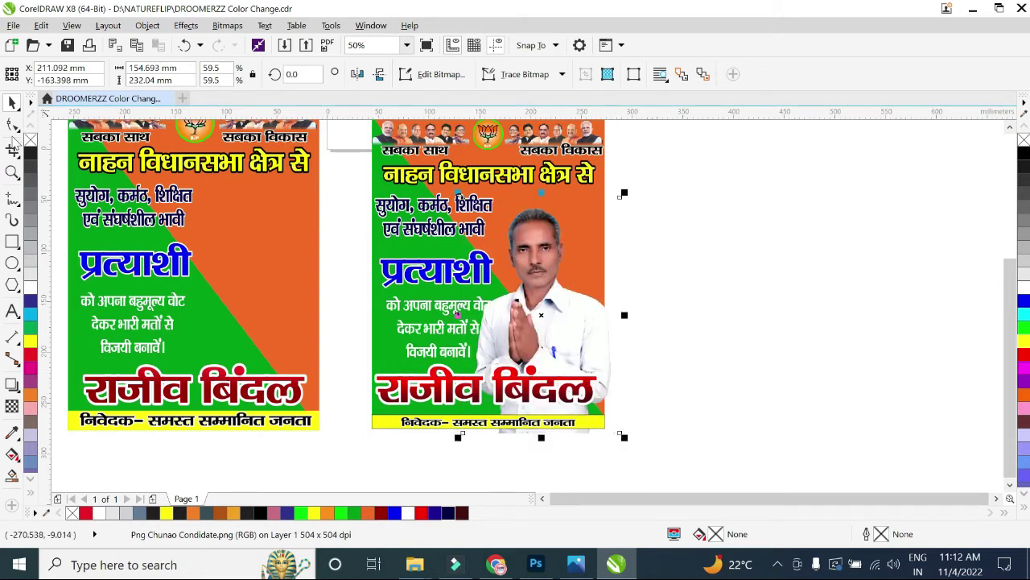
- Pull the photo's right-edge nodes inward with the Shape tool to trim it at the poster edge
{"action": "left_click", "coordinate": [12, 124]}
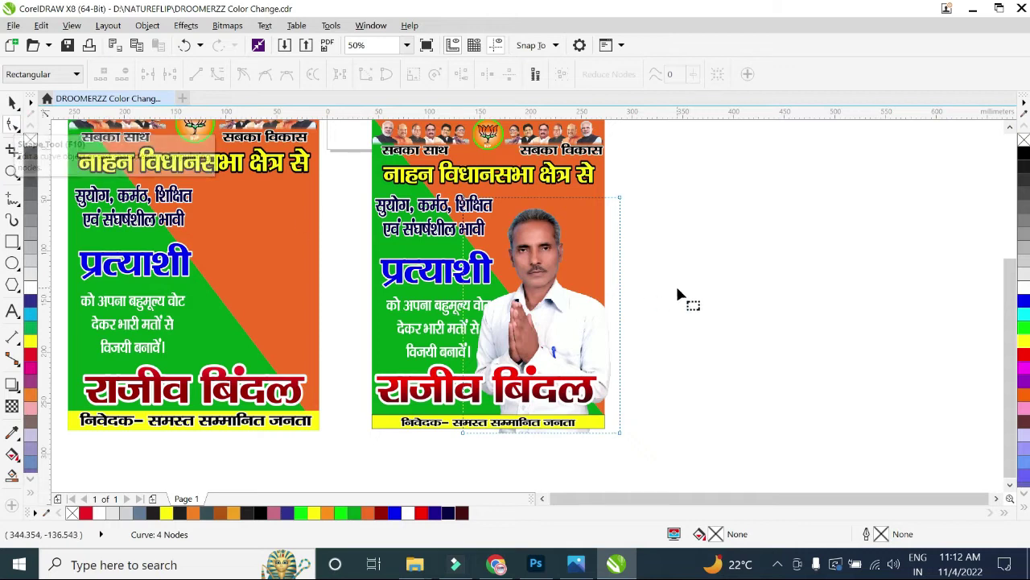
{"action": "left_click_drag", "start_coordinate": [642, 167], "coordinate": [601, 474]}
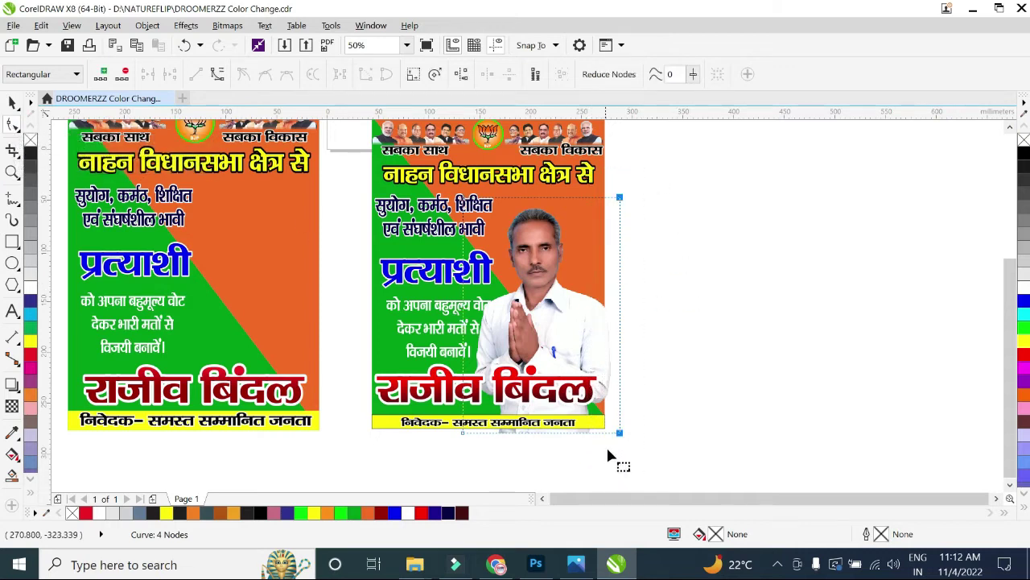
{"action": "left_click_drag", "start_coordinate": [619, 433], "coordinate": [605, 433]}
{"action": "scroll", "coordinate": [606, 435], "scroll_direction": "up", "scroll_amount": 2}
{"action": "scroll", "coordinate": [467, 350], "scroll_direction": "down", "scroll_amount": 1}
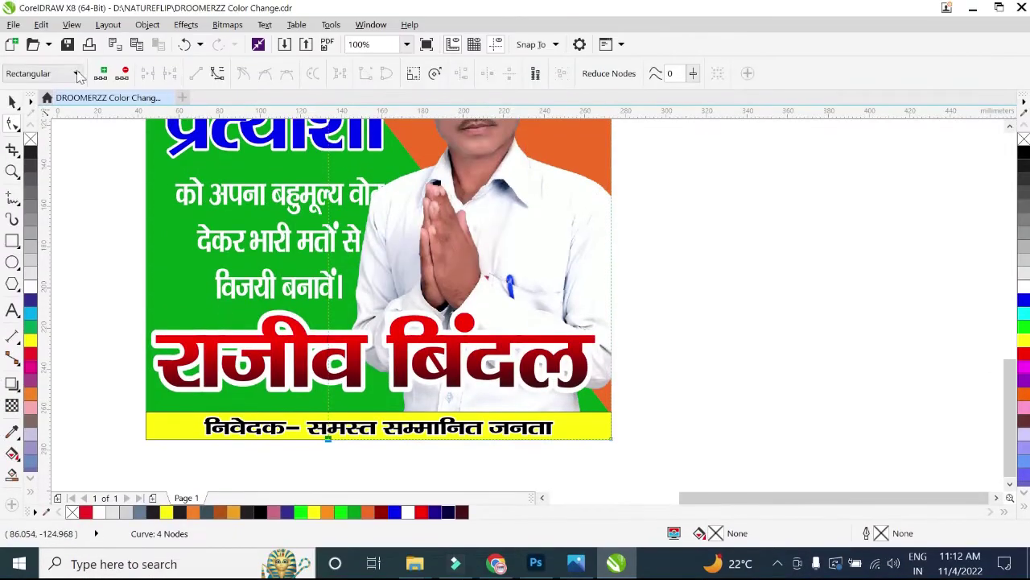
- Resize and reposition the three-line appeal text under प्रत्याशी, stretching it wider
{"action": "key", "text": "space"}
{"action": "left_click", "coordinate": [794, 330]}
{"action": "scroll", "coordinate": [554, 292], "scroll_direction": "down", "scroll_amount": 1}
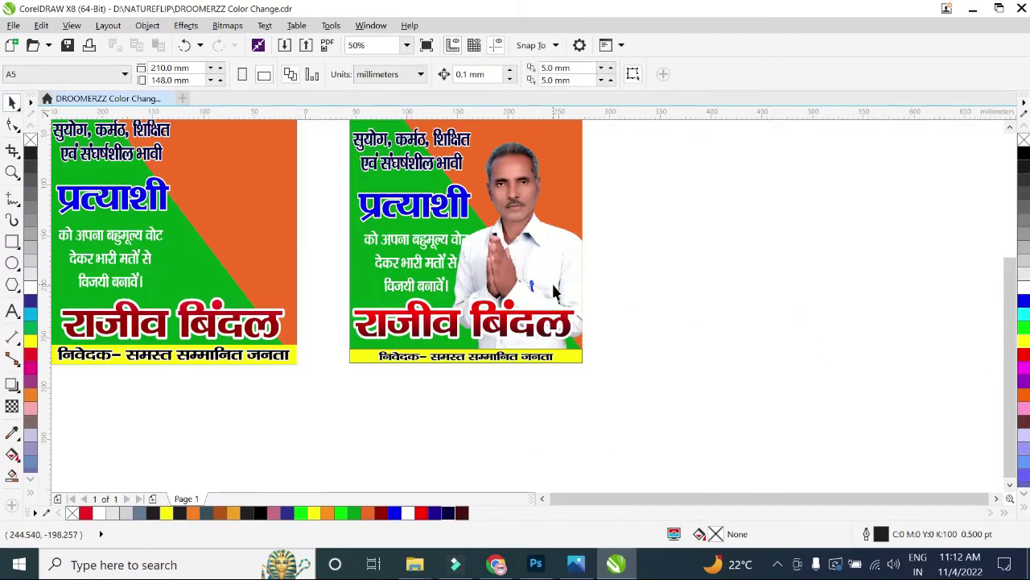
{"action": "scroll", "coordinate": [427, 241], "scroll_direction": "up", "scroll_amount": 1}
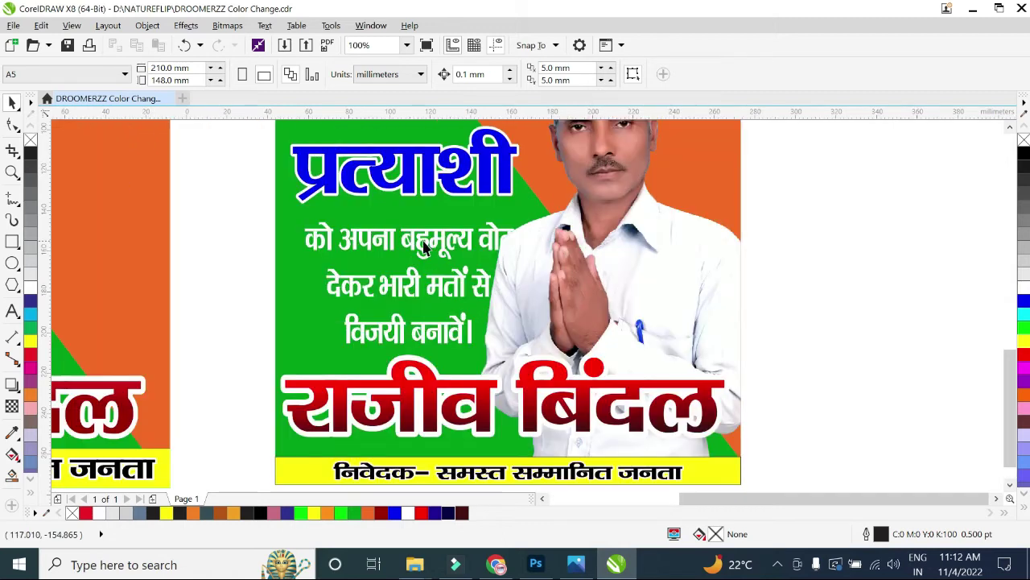
{"action": "left_click", "coordinate": [427, 242]}
{"action": "left_click_drag", "start_coordinate": [522, 216], "coordinate": [494, 230]}
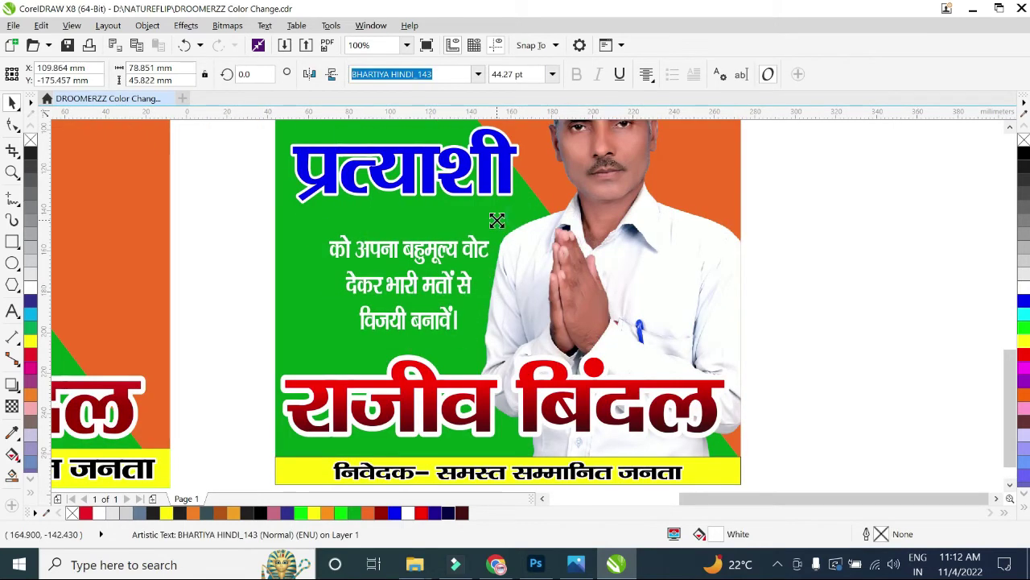
{"action": "left_click_drag", "start_coordinate": [434, 249], "coordinate": [412, 230]}
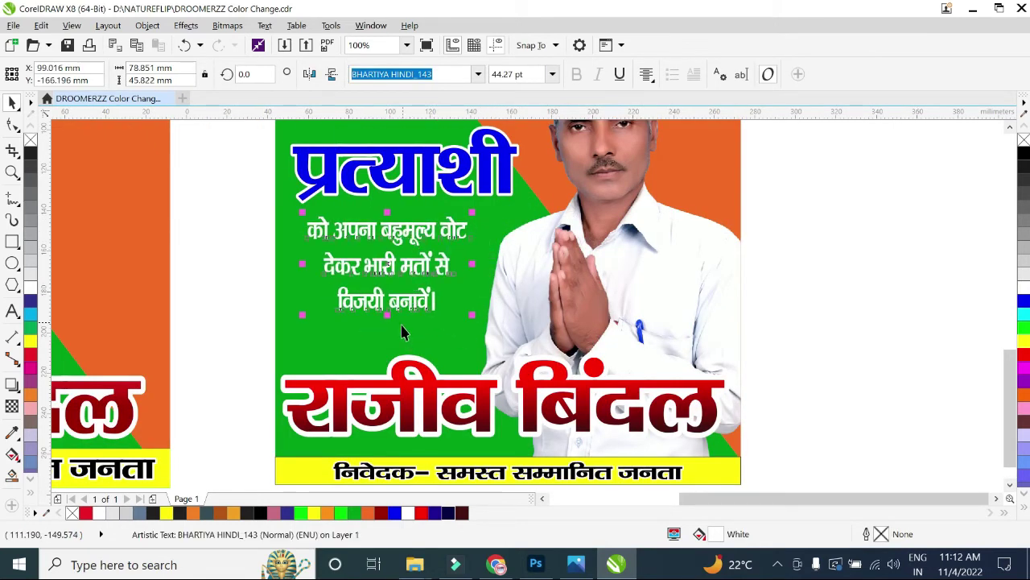
{"action": "left_click_drag", "start_coordinate": [386, 315], "coordinate": [386, 334]}
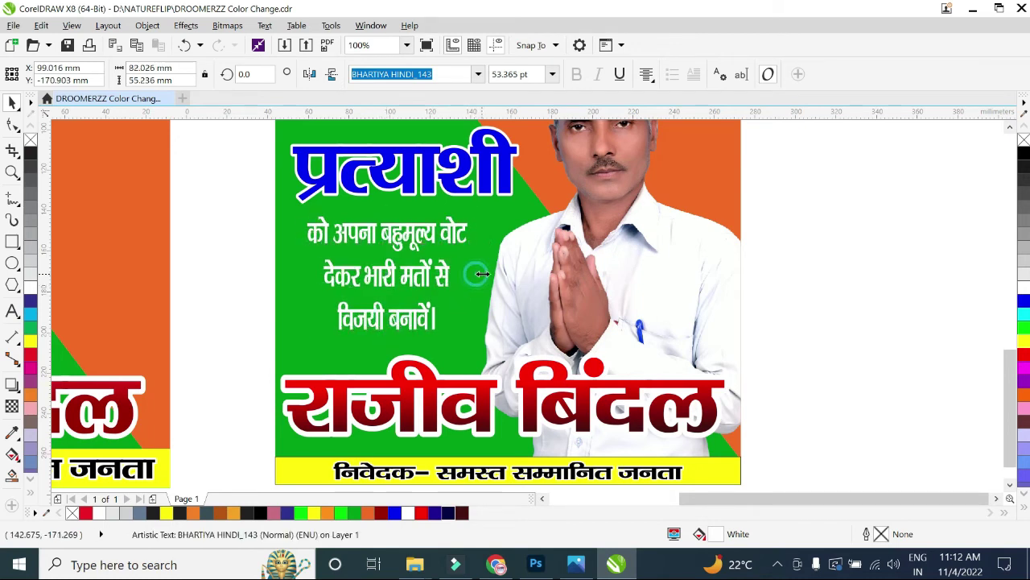
{"action": "left_click_drag", "start_coordinate": [476, 273], "coordinate": [486, 274]}
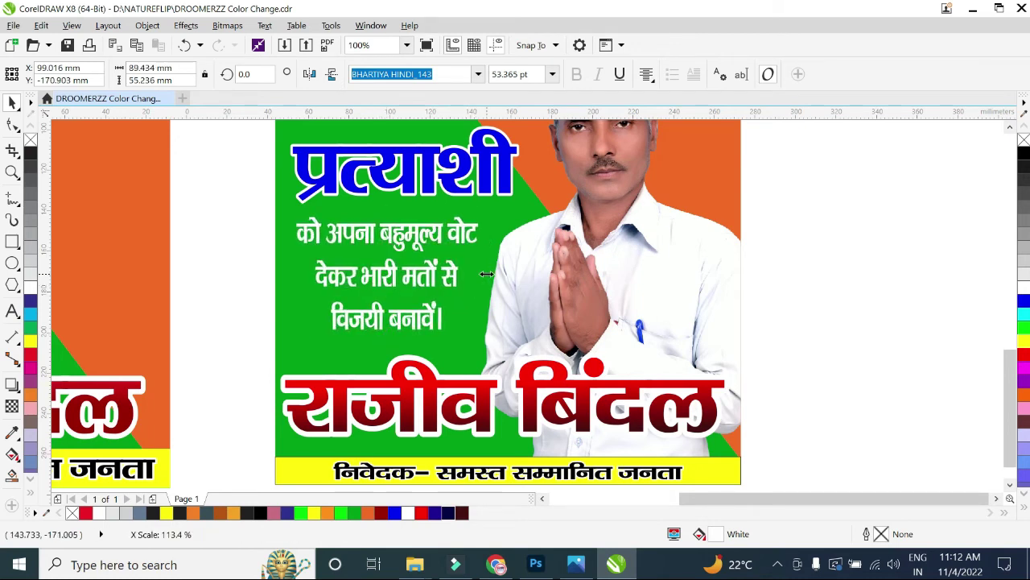
- Fill the appeal text yellow and give it a 10.0 pt black outline
{"action": "left_click", "coordinate": [1024, 340]}
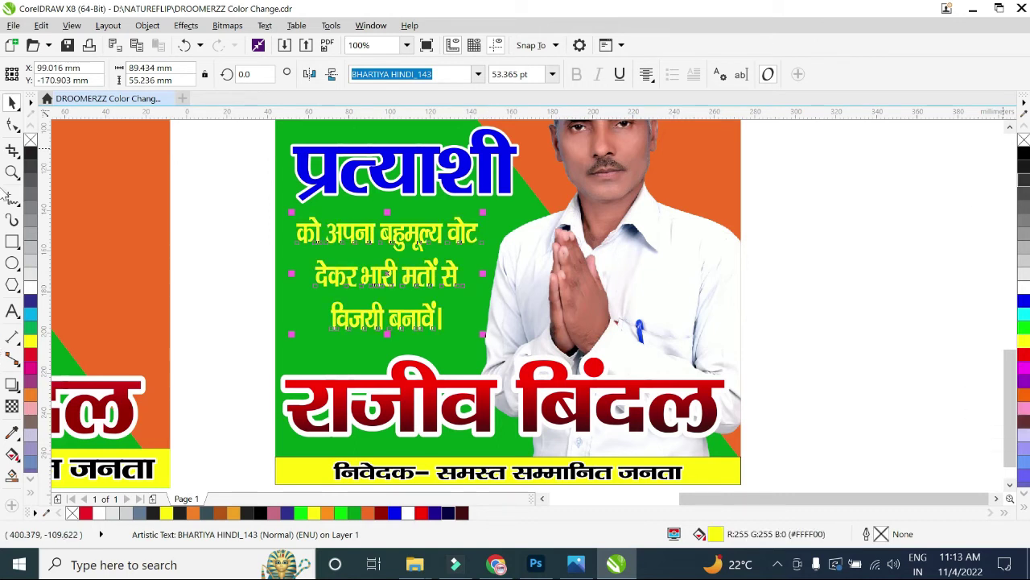
{"action": "right_click", "coordinate": [1025, 158]}
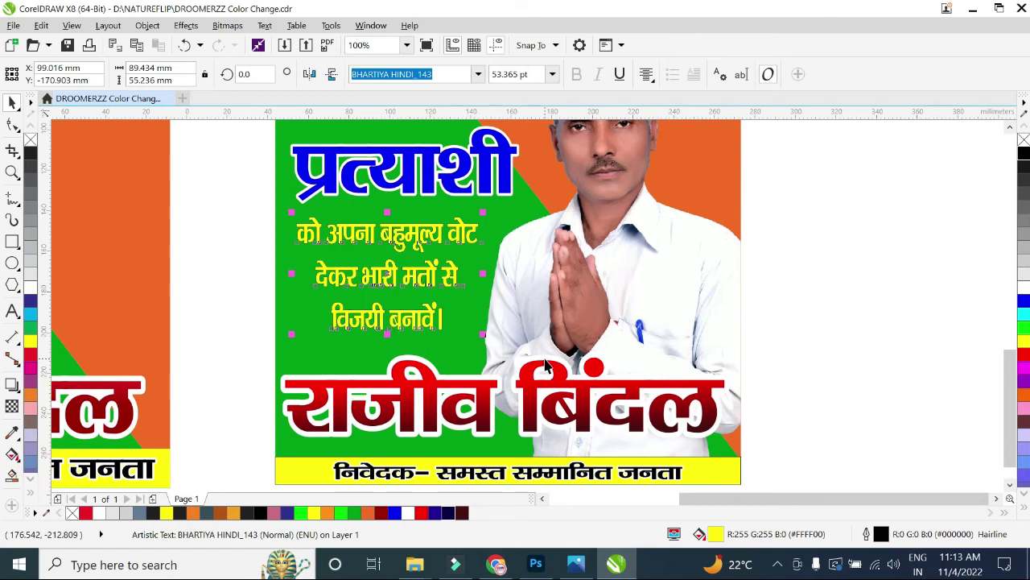
{"action": "key", "text": "F12"}
{"action": "left_click", "coordinate": [419, 186]}
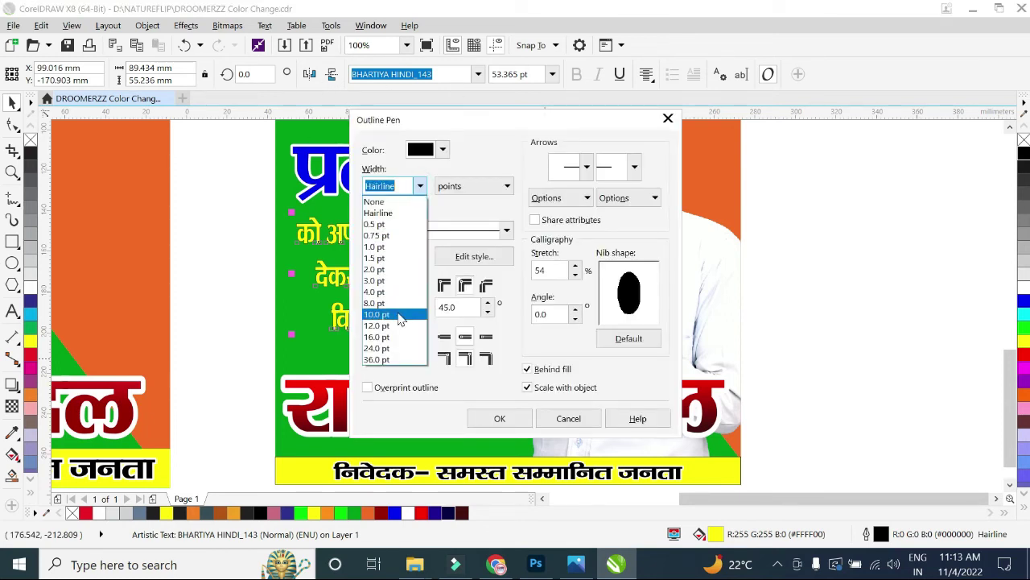
{"action": "left_click", "coordinate": [400, 314]}
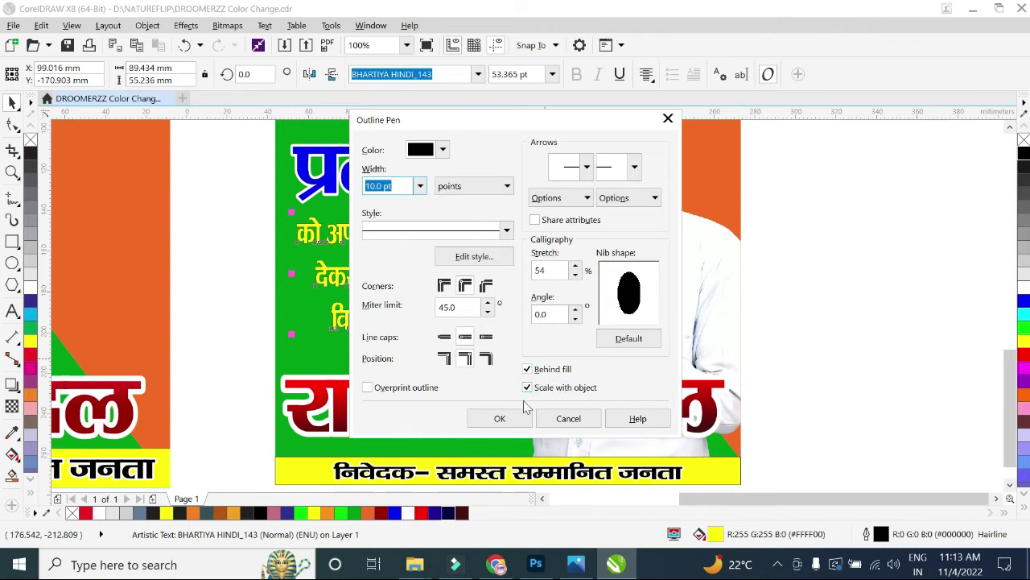
{"action": "left_click", "coordinate": [516, 419]}
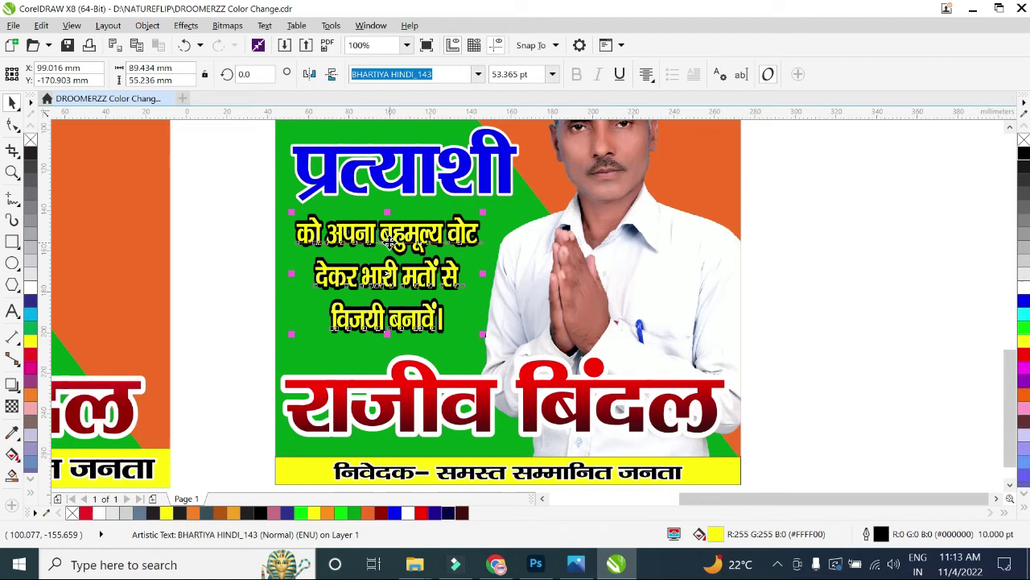
- Stretch the two qualities lines above the heading to about 127 mm wide
{"action": "scroll", "coordinate": [396, 260], "scroll_direction": "down", "scroll_amount": 2}
{"action": "left_click", "coordinate": [686, 264]}
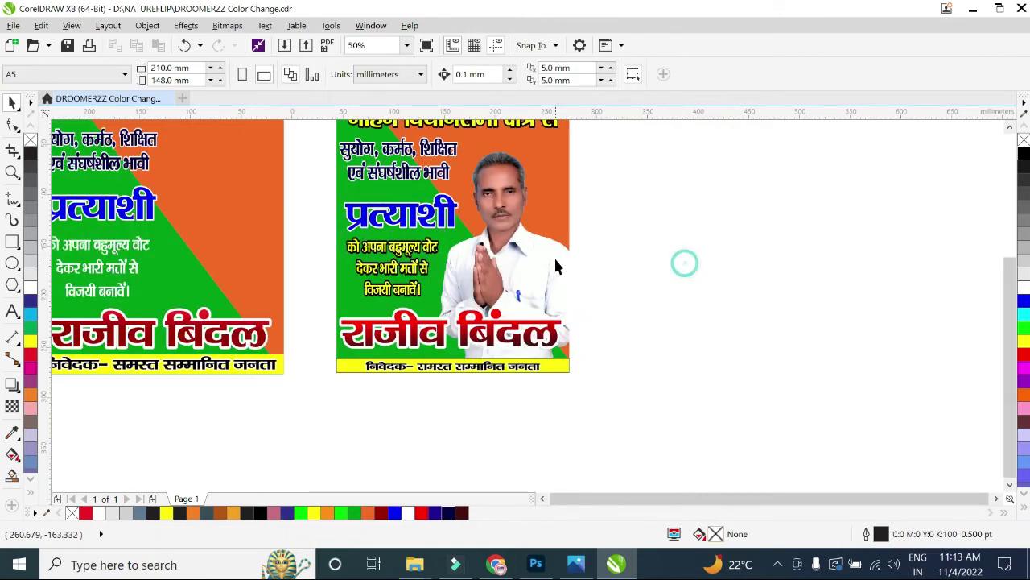
{"action": "scroll", "coordinate": [555, 260], "scroll_direction": "down", "scroll_amount": 2}
{"action": "scroll", "coordinate": [513, 164], "scroll_direction": "up", "scroll_amount": 2}
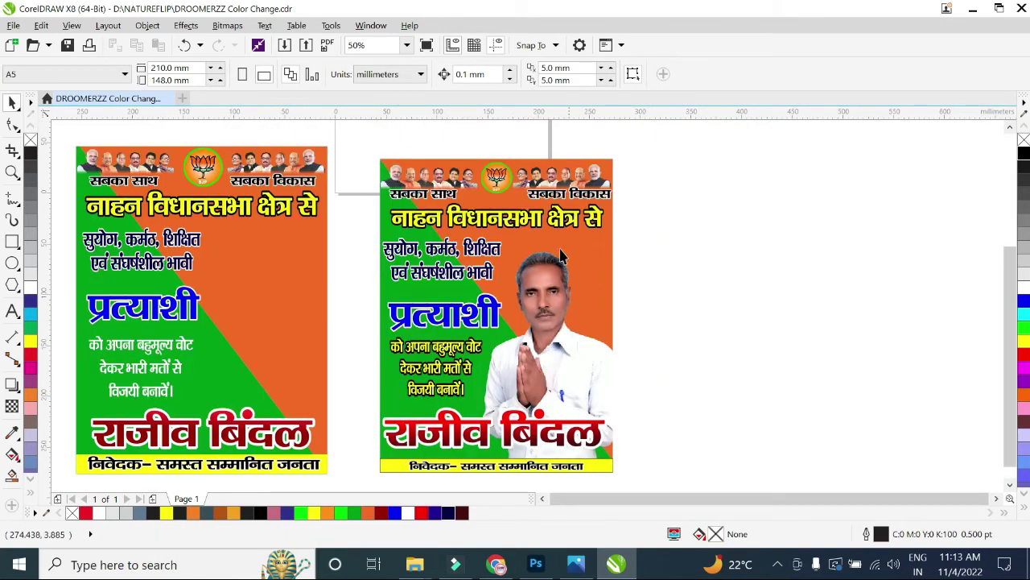
{"action": "scroll", "coordinate": [1011, 266], "scroll_direction": "up", "scroll_amount": 1}
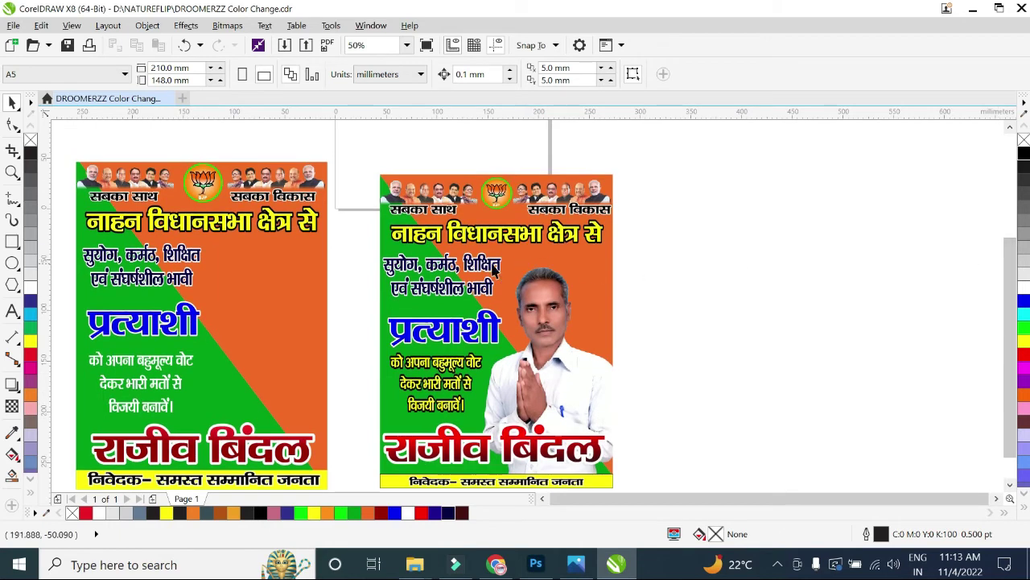
{"action": "left_click_drag", "start_coordinate": [369, 246], "coordinate": [519, 308]}
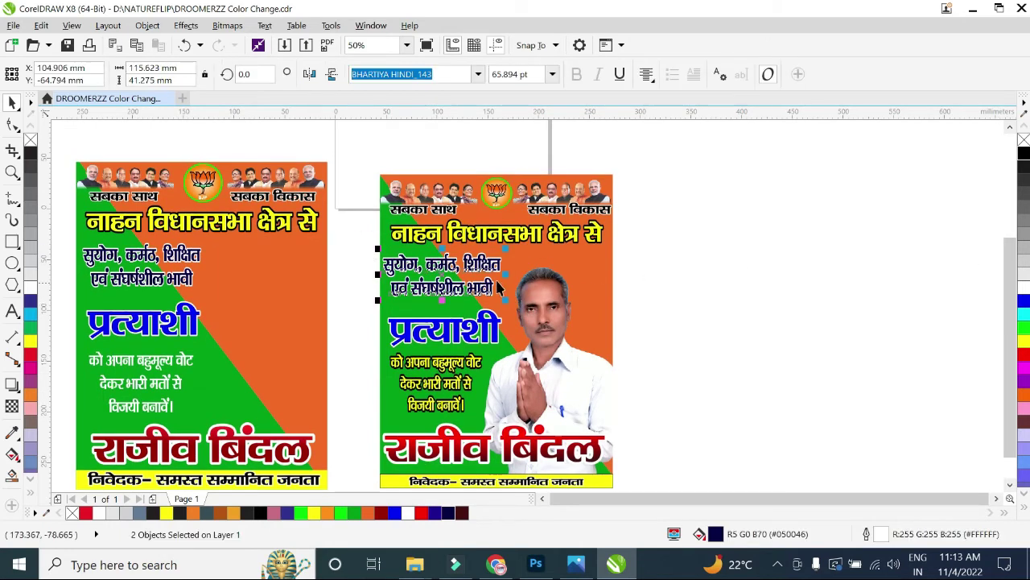
{"action": "scroll", "coordinate": [494, 284], "scroll_direction": "up", "scroll_amount": 2}
{"action": "left_click_drag", "start_coordinate": [513, 272], "coordinate": [538, 272]}
{"action": "scroll", "coordinate": [538, 272], "scroll_direction": "down", "scroll_amount": 2}
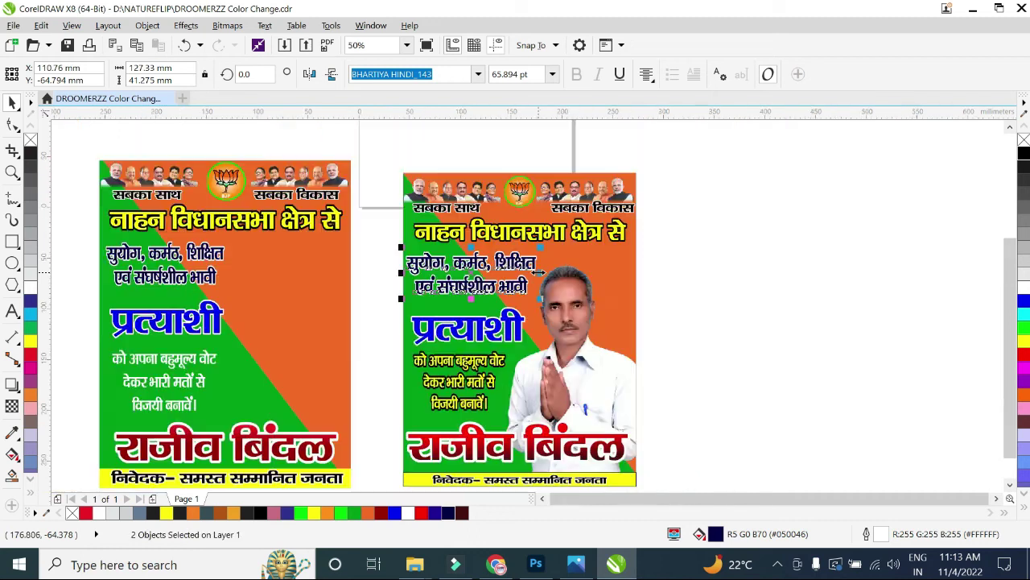
- Change the प्रत्याशी heading's colour from blue to red
{"action": "left_click", "coordinate": [503, 331]}
{"action": "left_click", "coordinate": [358, 322]}
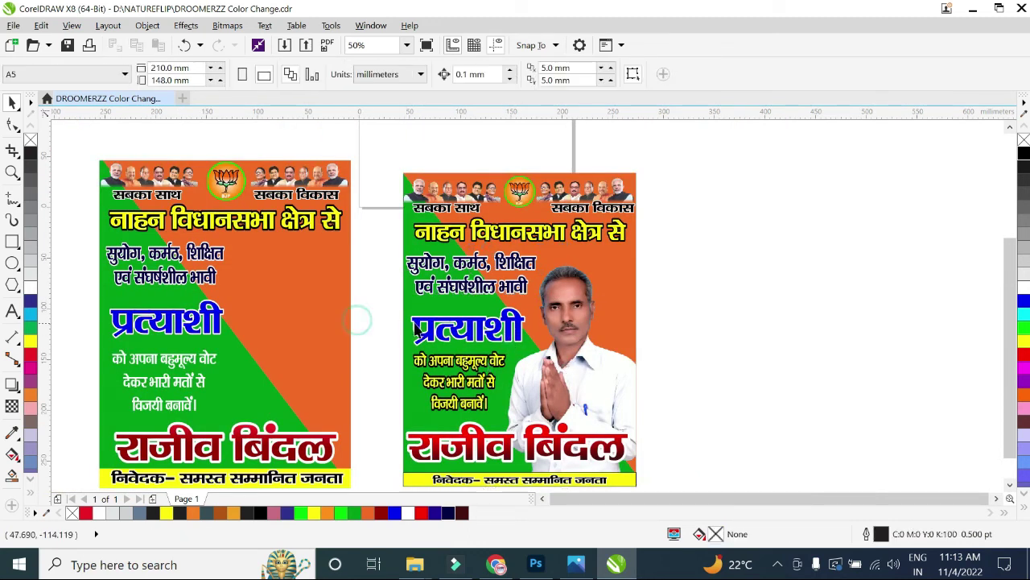
{"action": "left_click", "coordinate": [416, 323]}
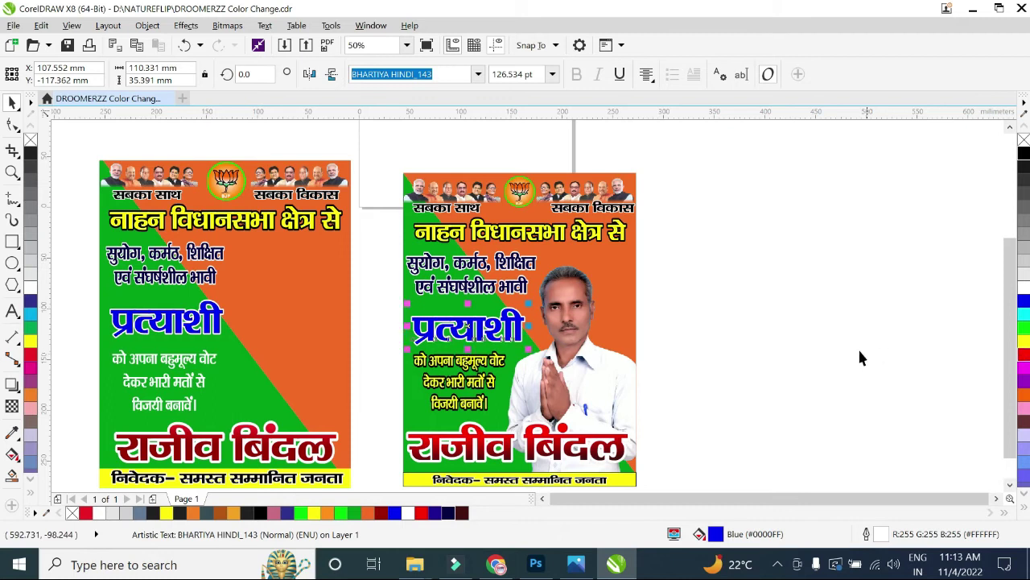
{"action": "left_click", "coordinate": [1024, 354]}
{"action": "scroll", "coordinate": [1017, 283], "scroll_direction": "down", "scroll_amount": 1}
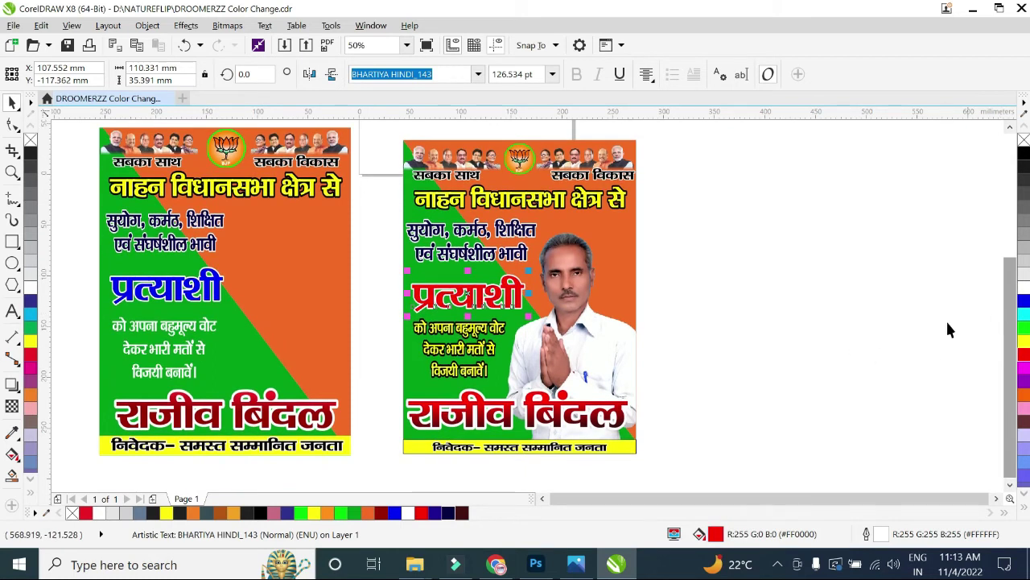
{"action": "left_click", "coordinate": [959, 381]}
- Select all 17 objects of the right-hand poster and group them
{"action": "scroll", "coordinate": [616, 402], "scroll_direction": "down", "scroll_amount": 1}
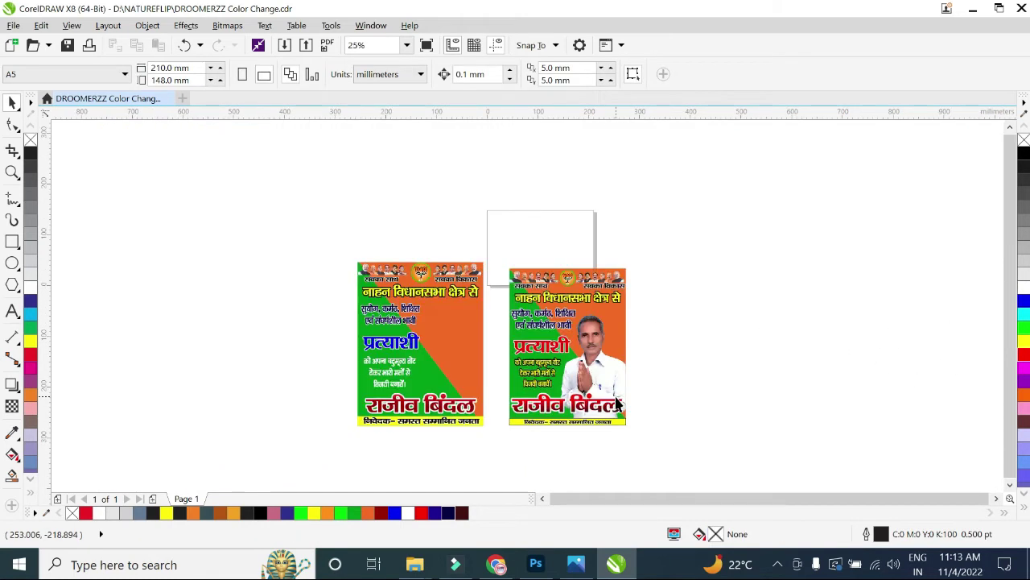
{"action": "left_click_drag", "start_coordinate": [623, 317], "coordinate": [487, 450]}
{"action": "key", "text": "ctrl+g"}
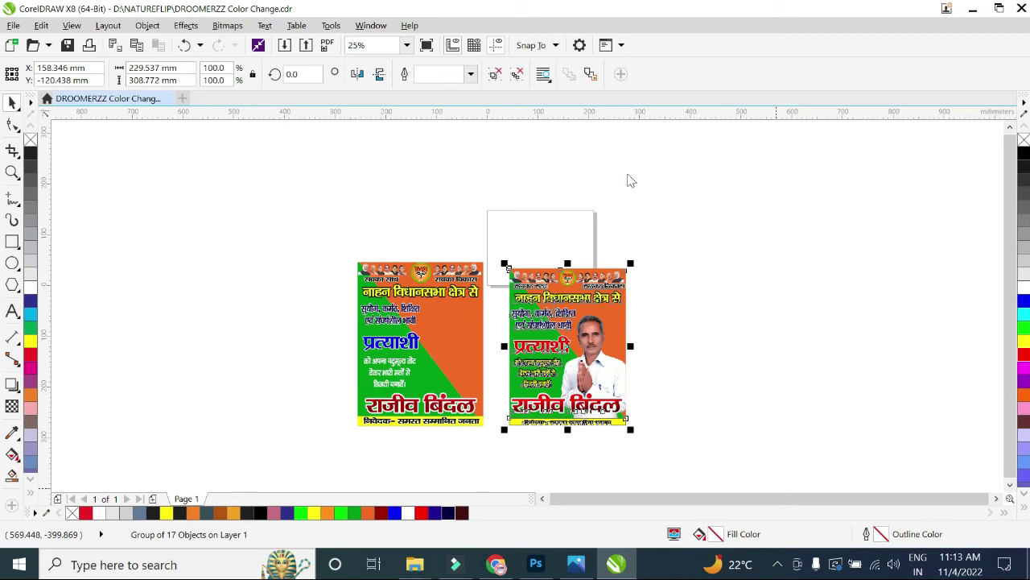
- Export the grouped poster to the Desktop as JPEG 'Vidhansabha Poster 2022' in RGB colour
{"action": "key", "text": "ctrl+e"}
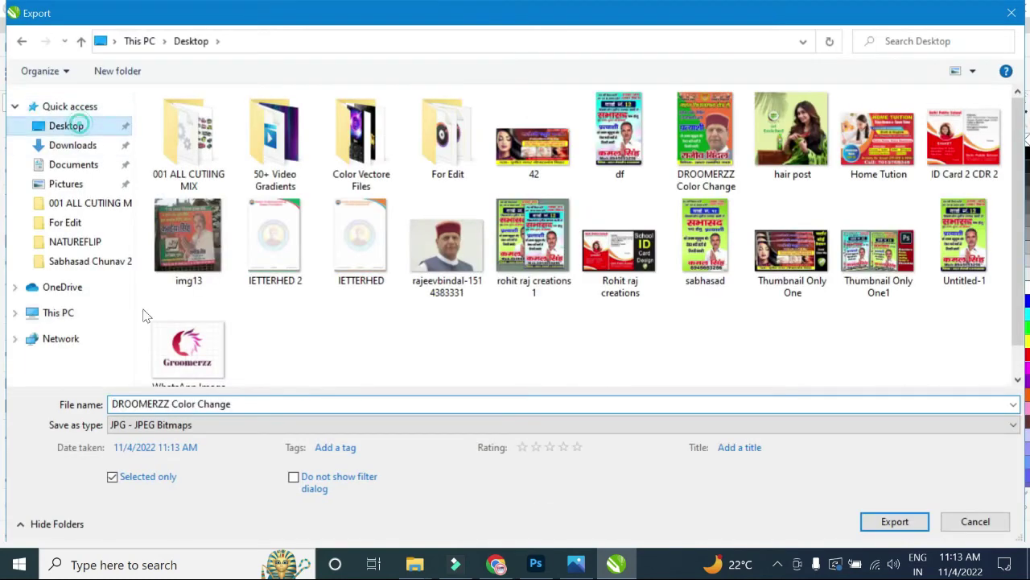
{"action": "left_click", "coordinate": [242, 403]}
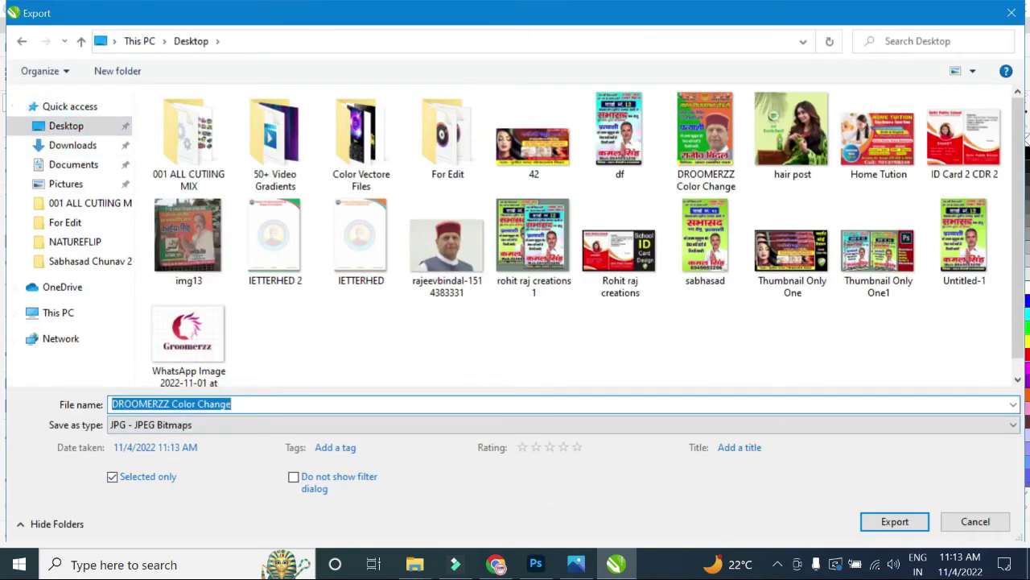
{"action": "type", "text": "Vidhansabha Poster 2022"}
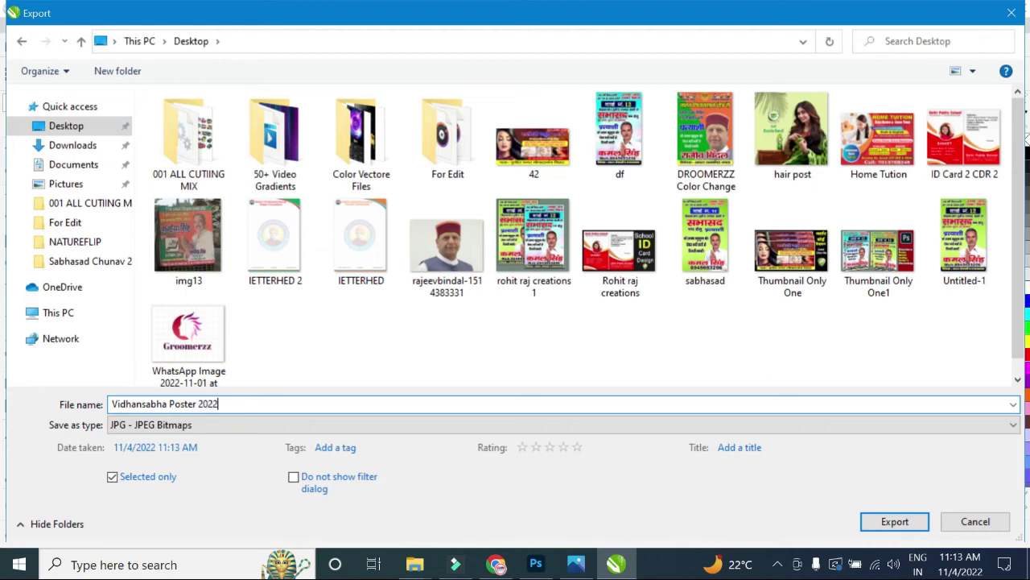
{"action": "left_click", "coordinate": [901, 525]}
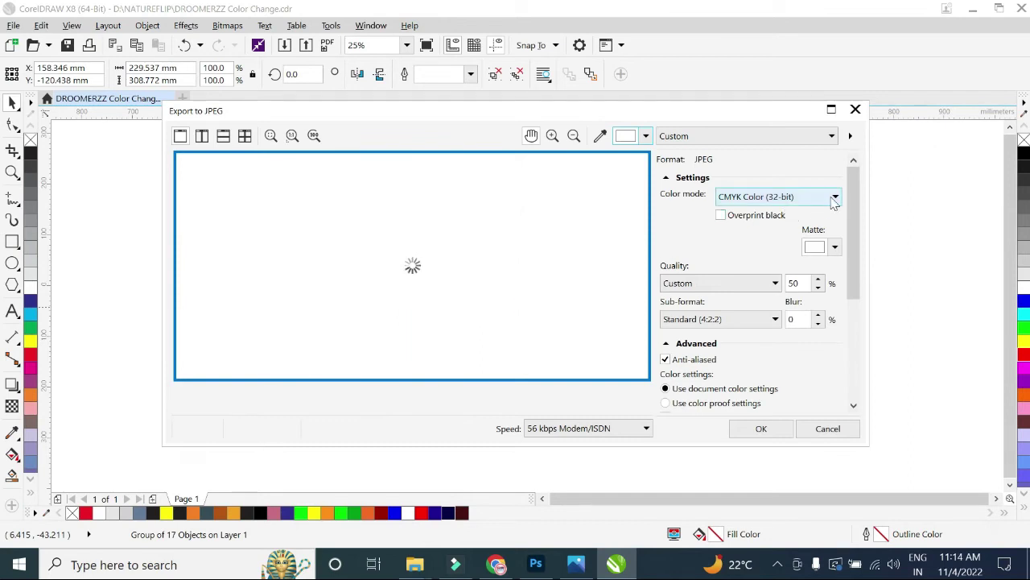
{"action": "left_click", "coordinate": [837, 201]}
{"action": "left_click", "coordinate": [765, 219]}
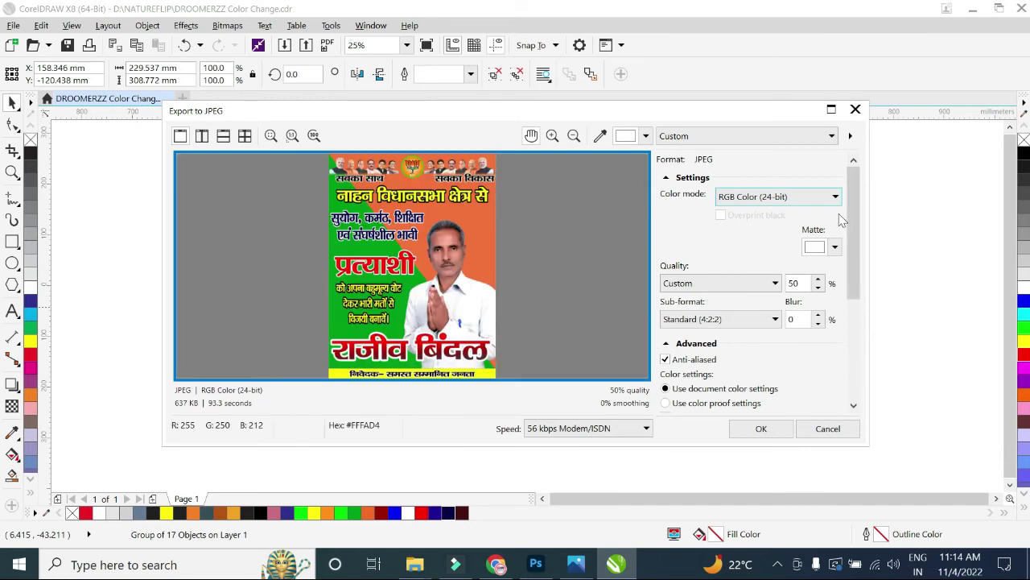
{"action": "left_click", "coordinate": [760, 429]}
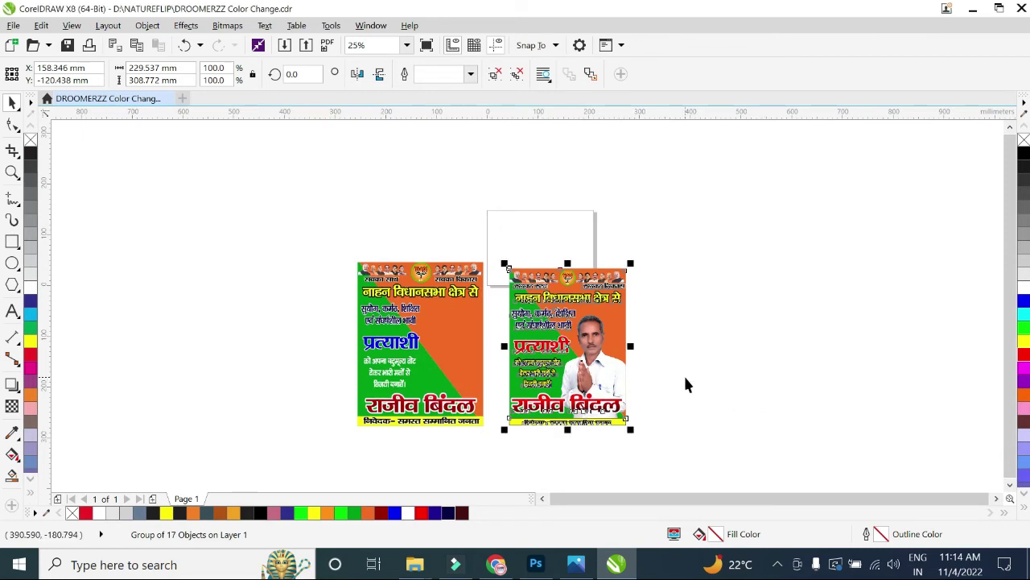
{"action": "key", "text": "super+d"}
- Refresh the desktop, open Vidhansabha Poster 2022.jpg in Photos, and pan from the BJP header to प्रत्याशी
{"action": "right_click", "coordinate": [703, 230]}
{"action": "left_click", "coordinate": [752, 278]}
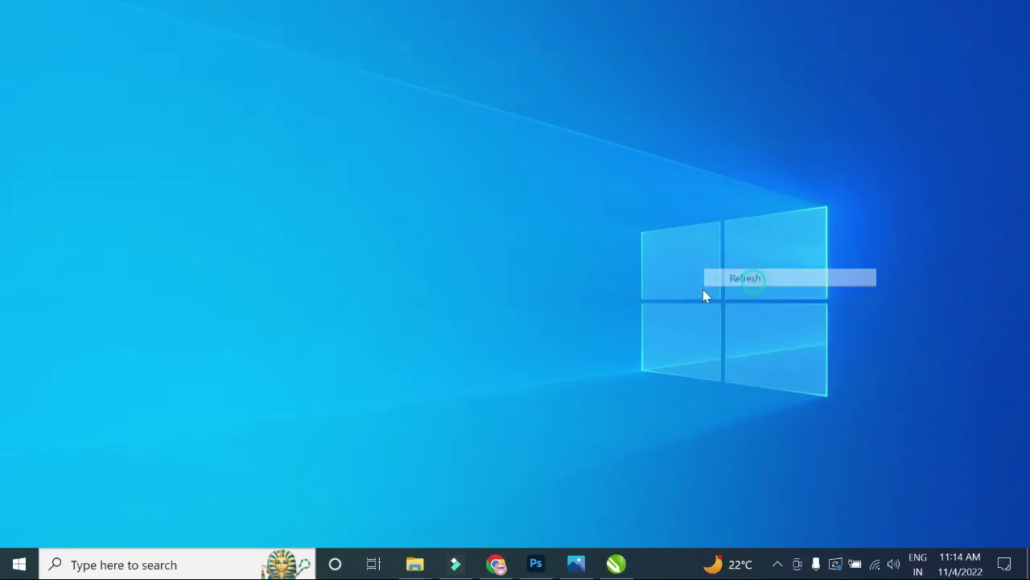
{"action": "double_click", "coordinate": [512, 465]}
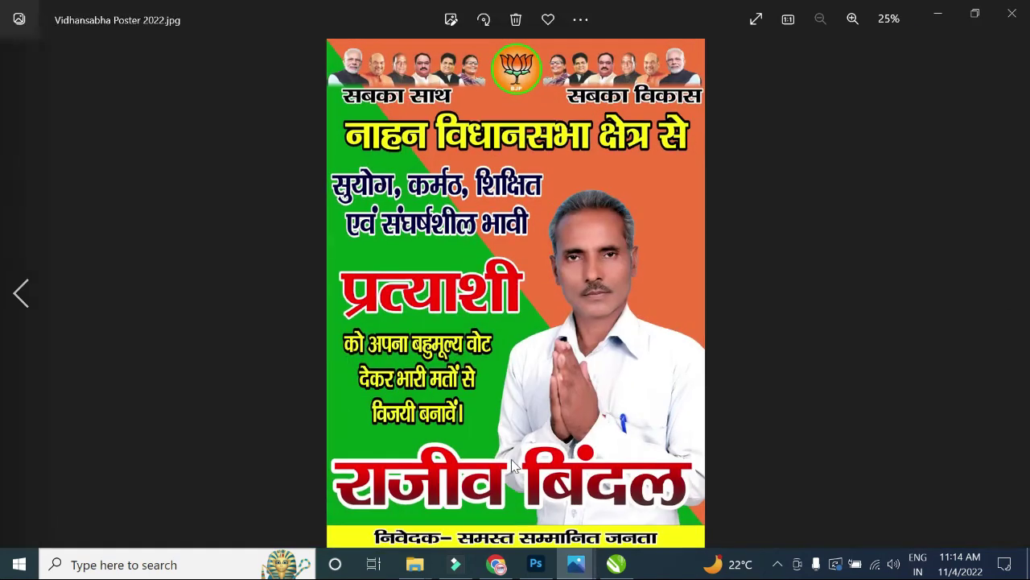
{"action": "scroll", "coordinate": [513, 156], "scroll_direction": "up", "scroll_amount": 3}
{"action": "scroll", "coordinate": [516, 161], "scroll_direction": "down", "scroll_amount": 2}
{"action": "left_click_drag", "start_coordinate": [561, 131], "coordinate": [545, 316]}
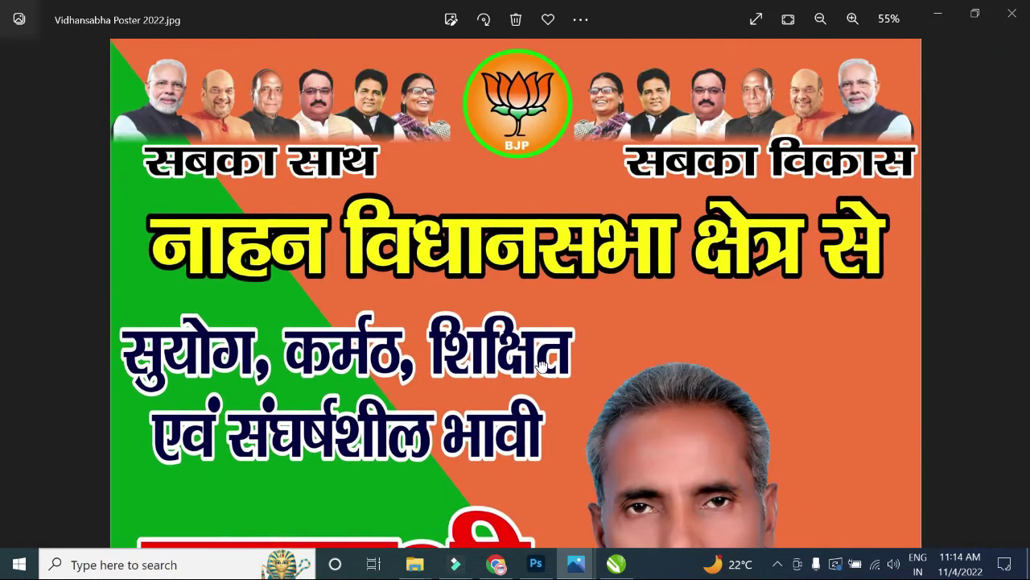
{"action": "left_click_drag", "start_coordinate": [543, 366], "coordinate": [473, 6]}
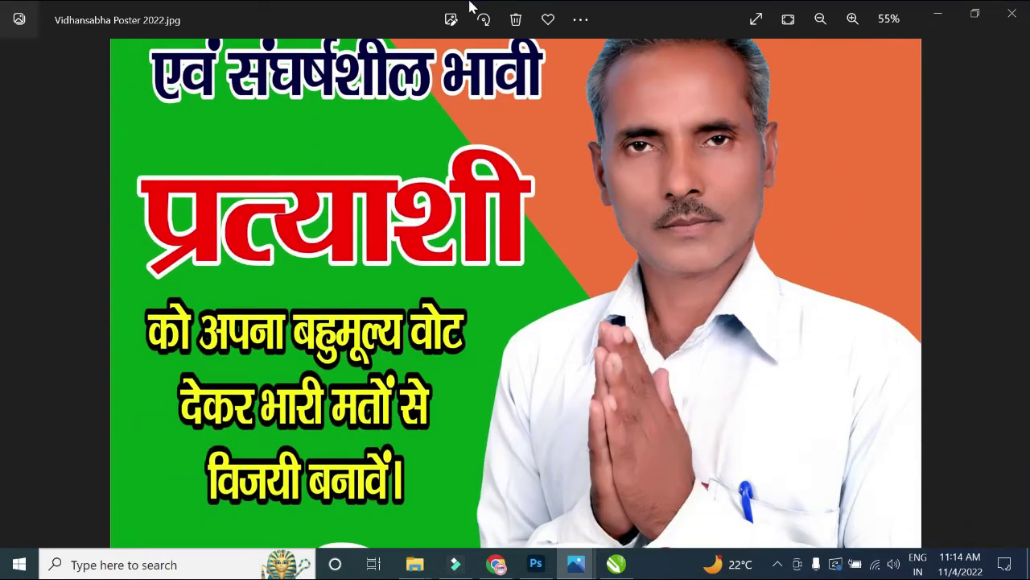